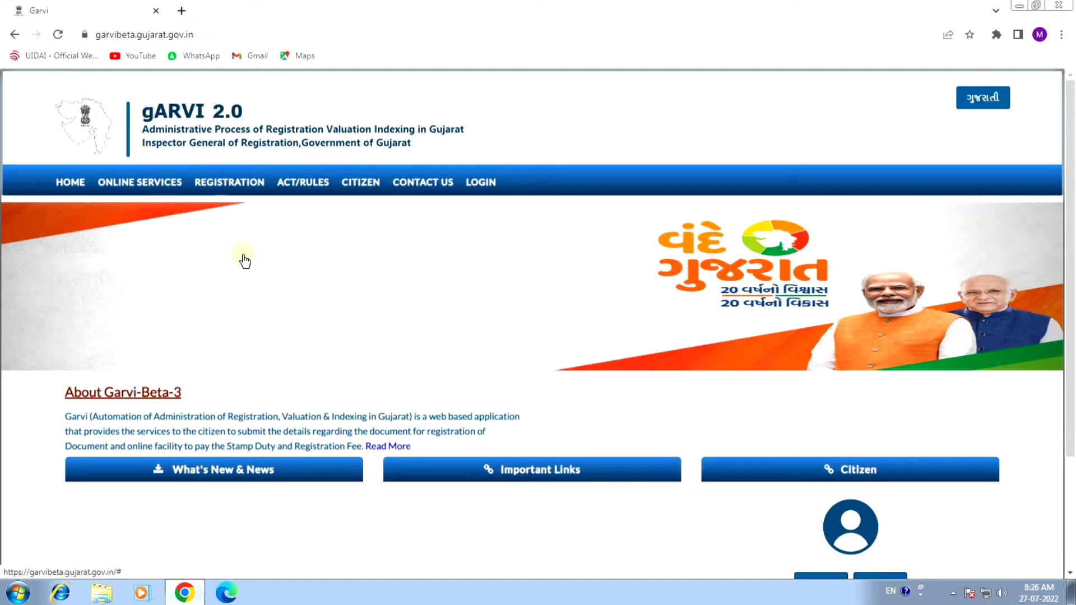
# - Open the Citizen Application login page from the portal's registration services
pyautogui.scroll(-1, 796, 322)
pyautogui.scroll(-1, 796, 320)
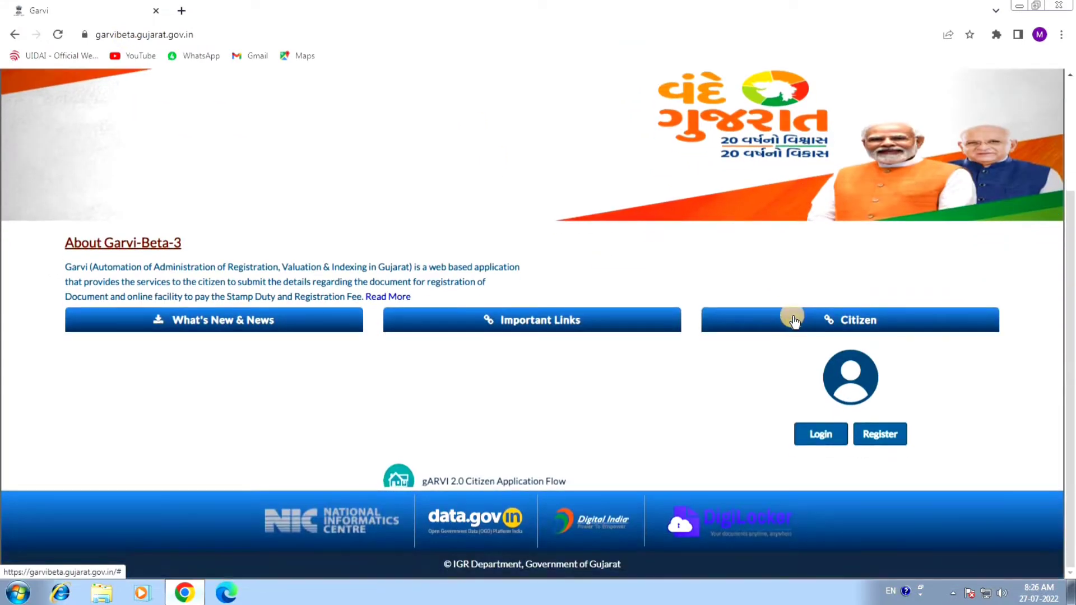
pyautogui.scroll(3, 795, 316)
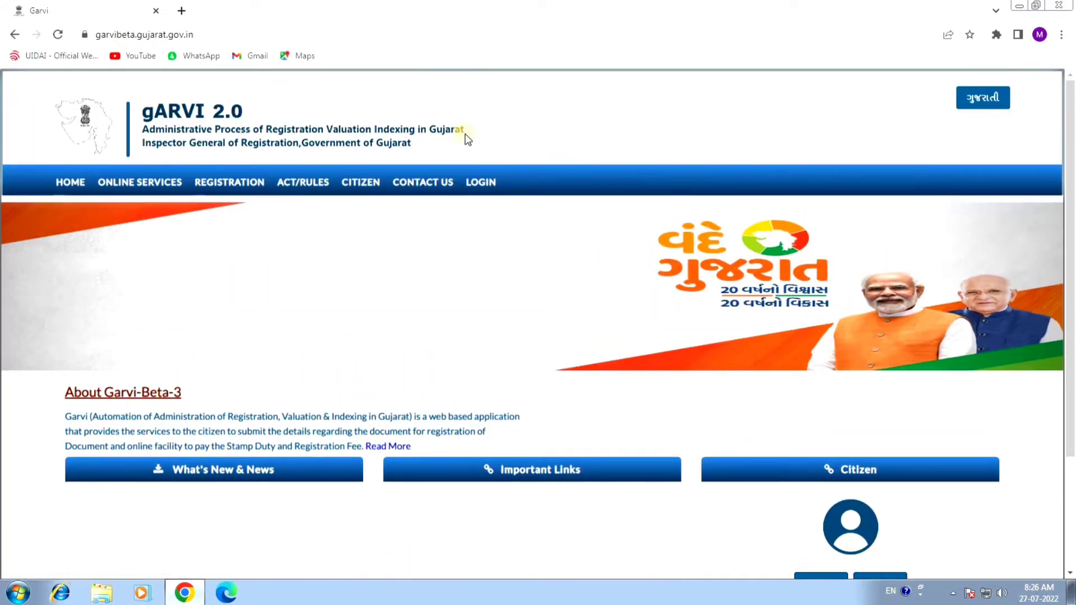
pyautogui.moveTo(214, 188)
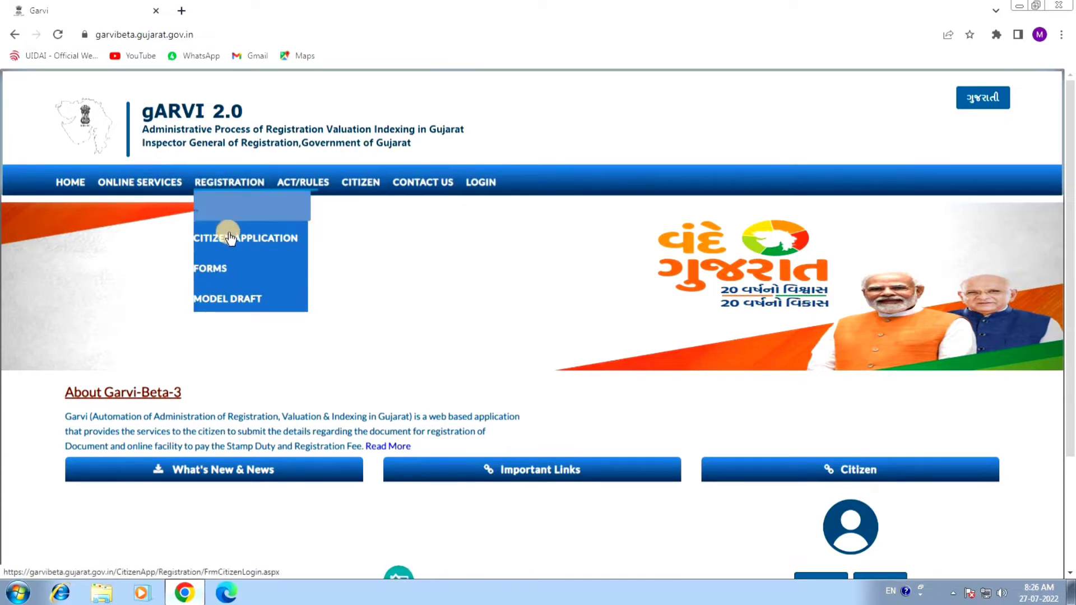
pyautogui.click(251, 246)
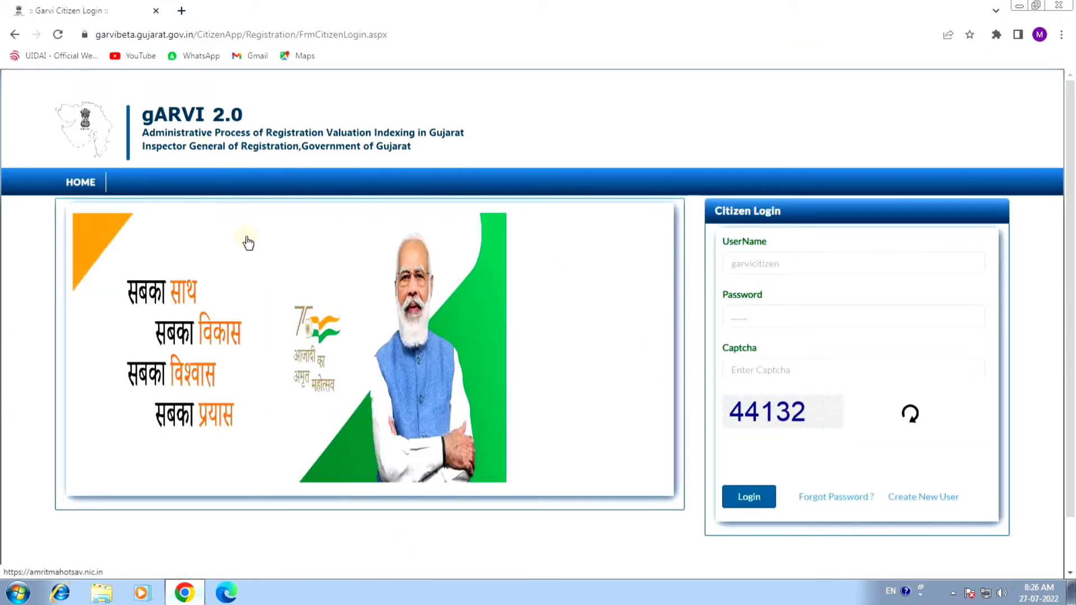
# - Look over the citizen login fields and open the registration form for creating a new user
pyautogui.click(755, 263)
pyautogui.click(744, 310)
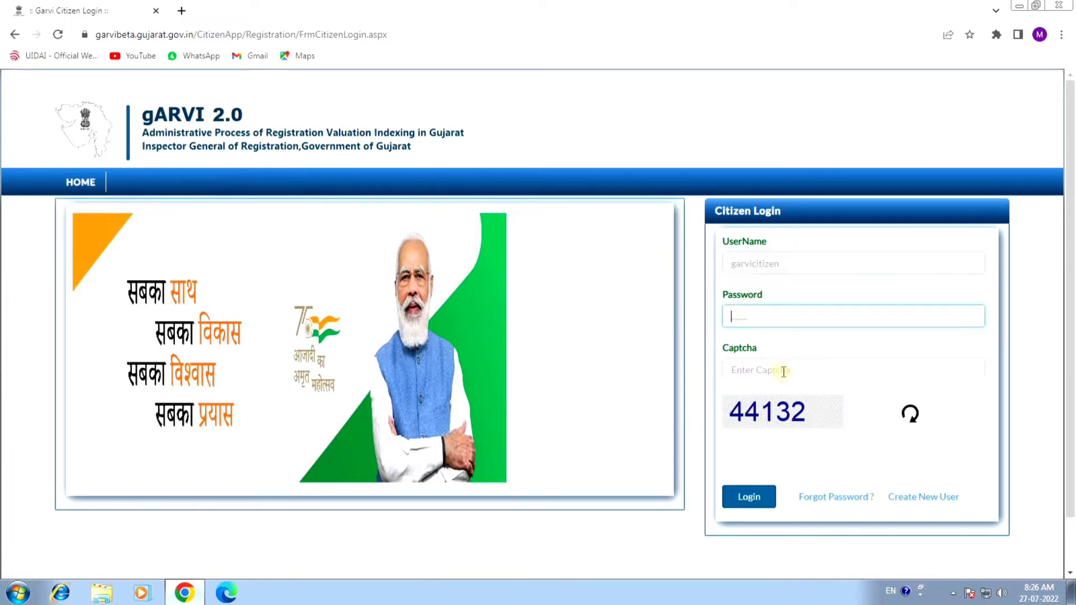
pyautogui.click(749, 498)
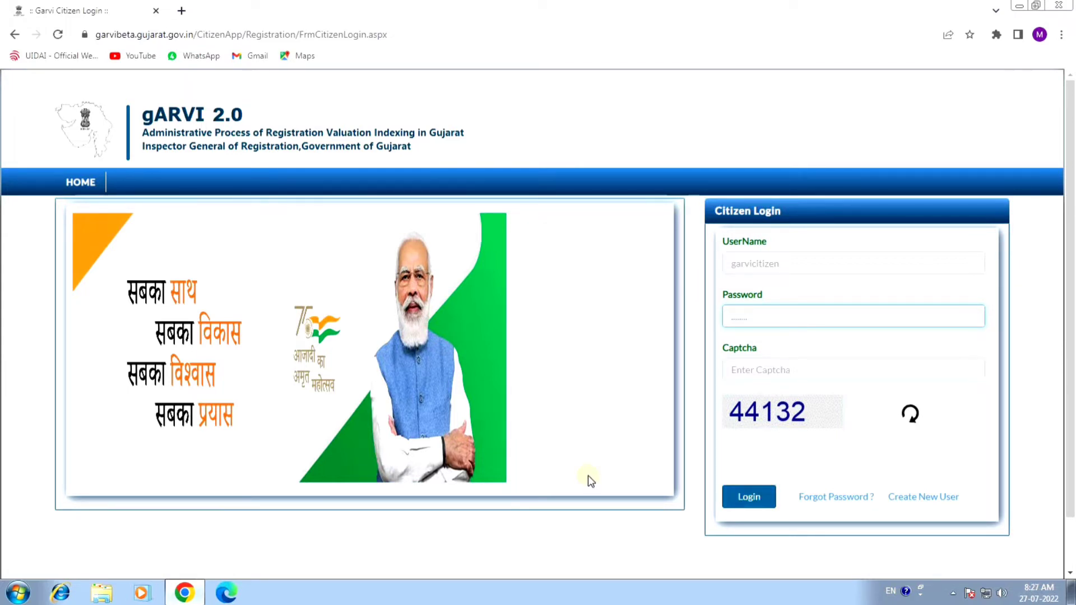
pyautogui.click(932, 499)
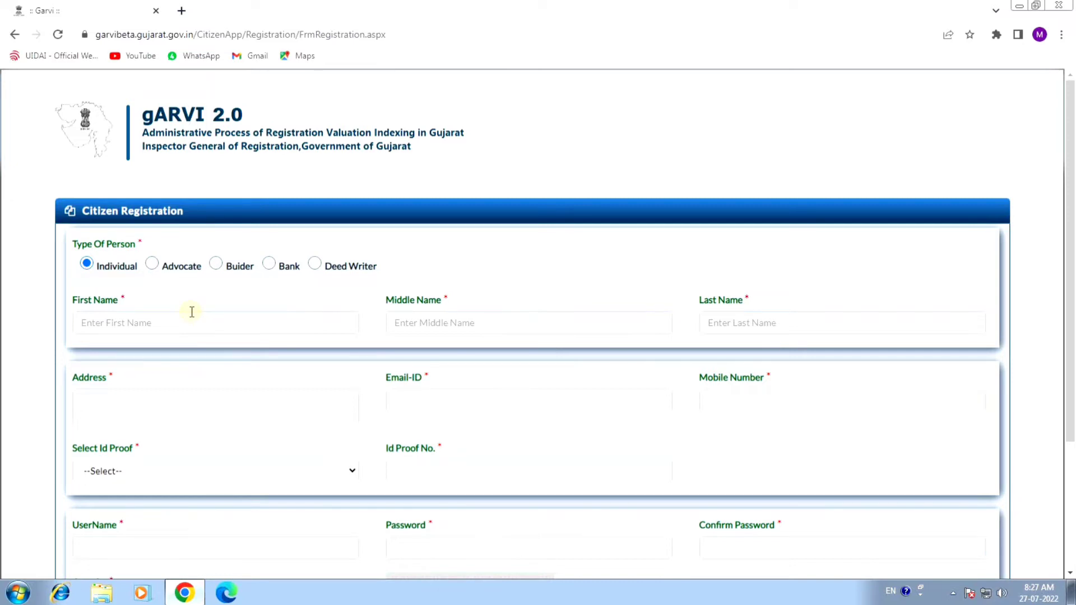
# - Examine the citizen registration form's name, contact, ID proof, username, password and confirm password fields
pyautogui.scroll(-3, 198, 330)
pyautogui.scroll(3, 197, 330)
pyautogui.click(95, 321)
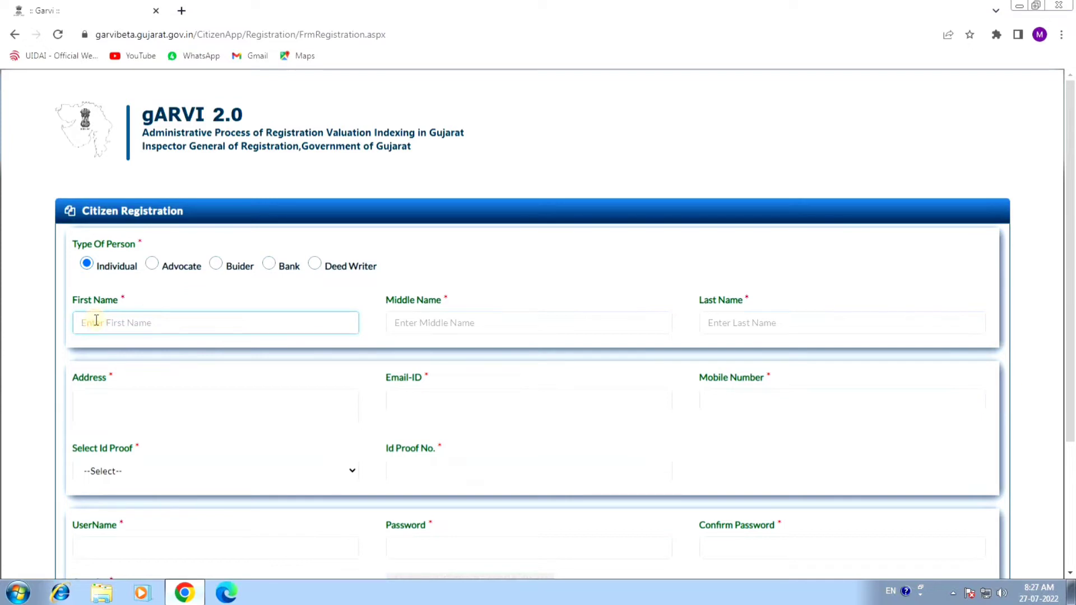
pyautogui.click(425, 323)
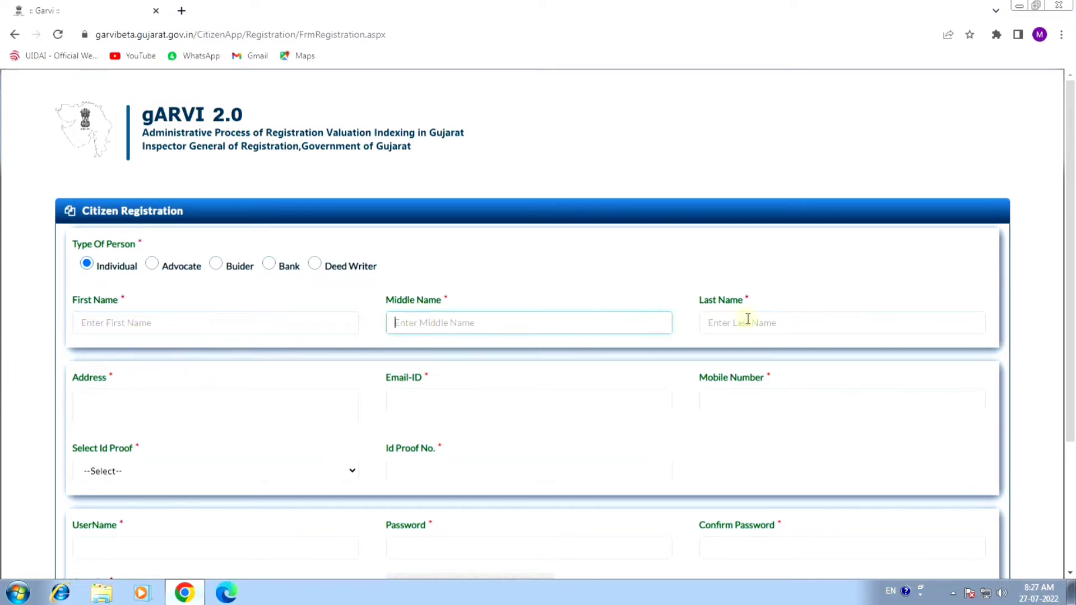
pyautogui.click(748, 323)
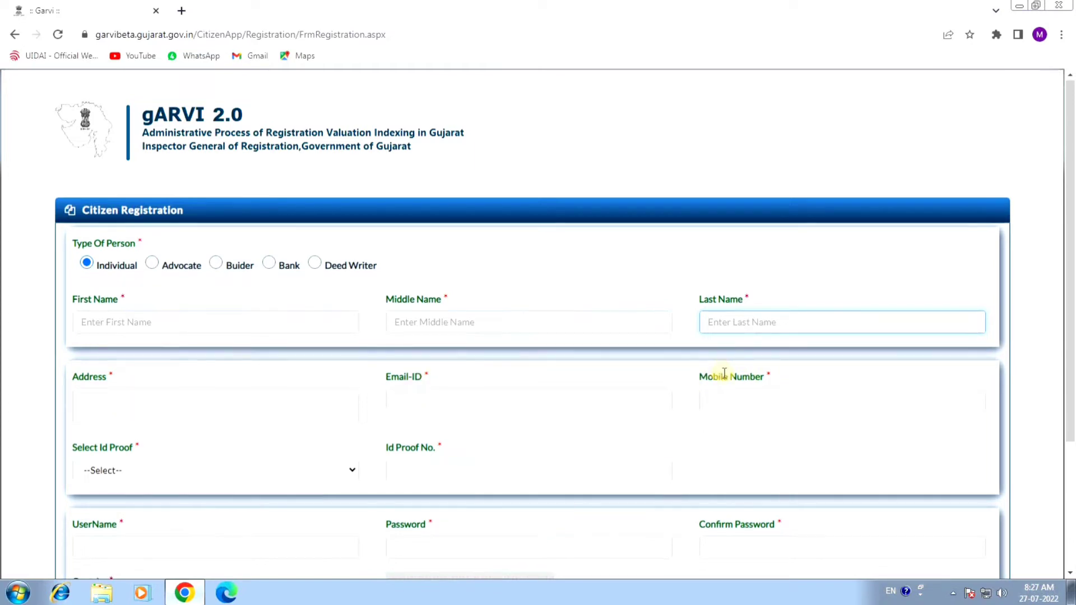
pyautogui.scroll(-2, 721, 376)
pyautogui.click(120, 337)
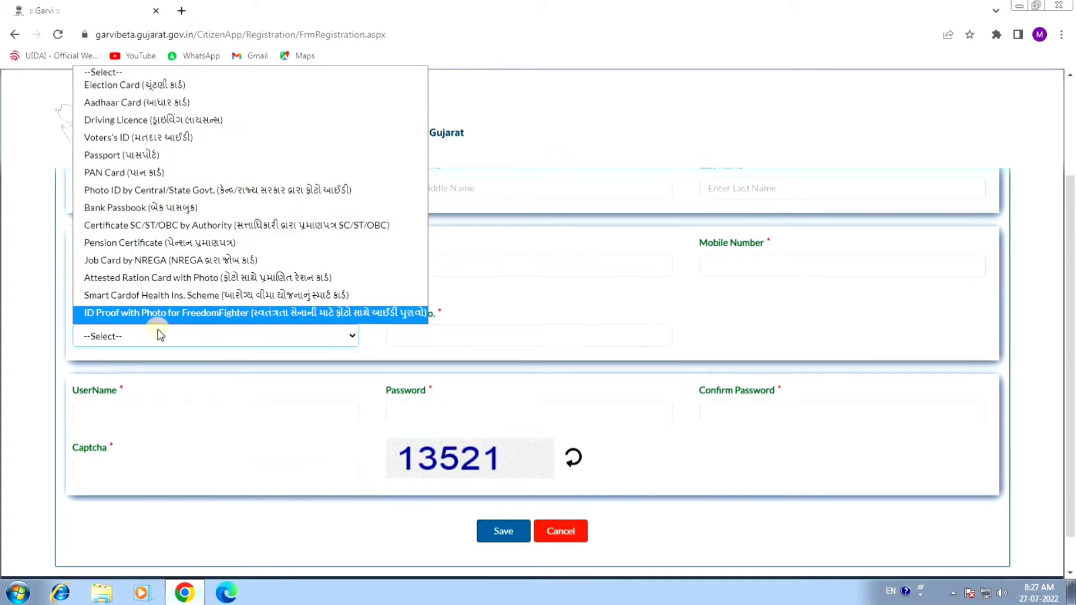
pyautogui.click(451, 336)
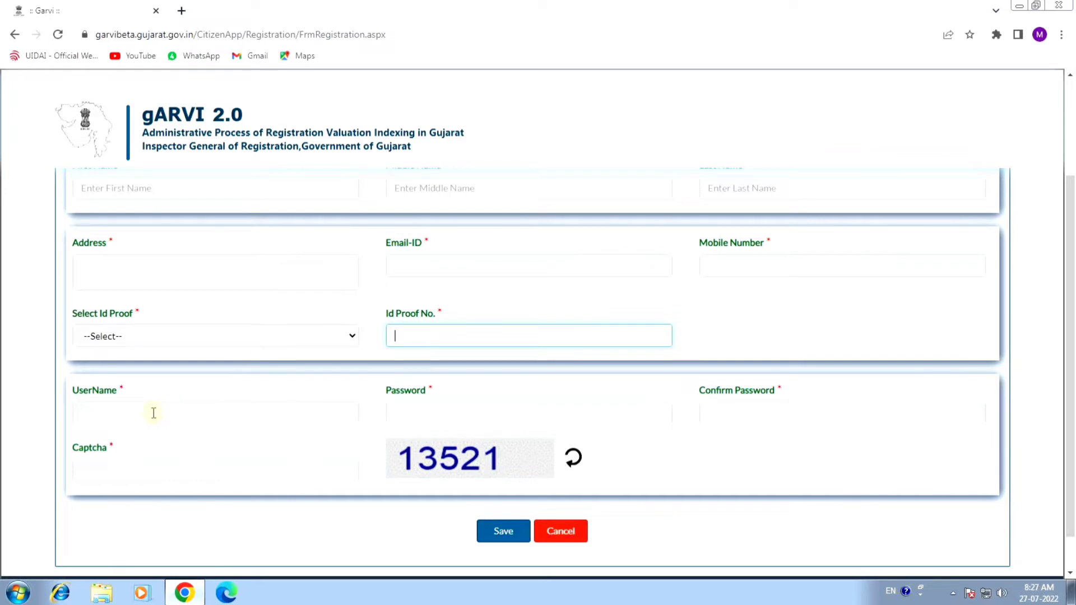
pyautogui.click(129, 412)
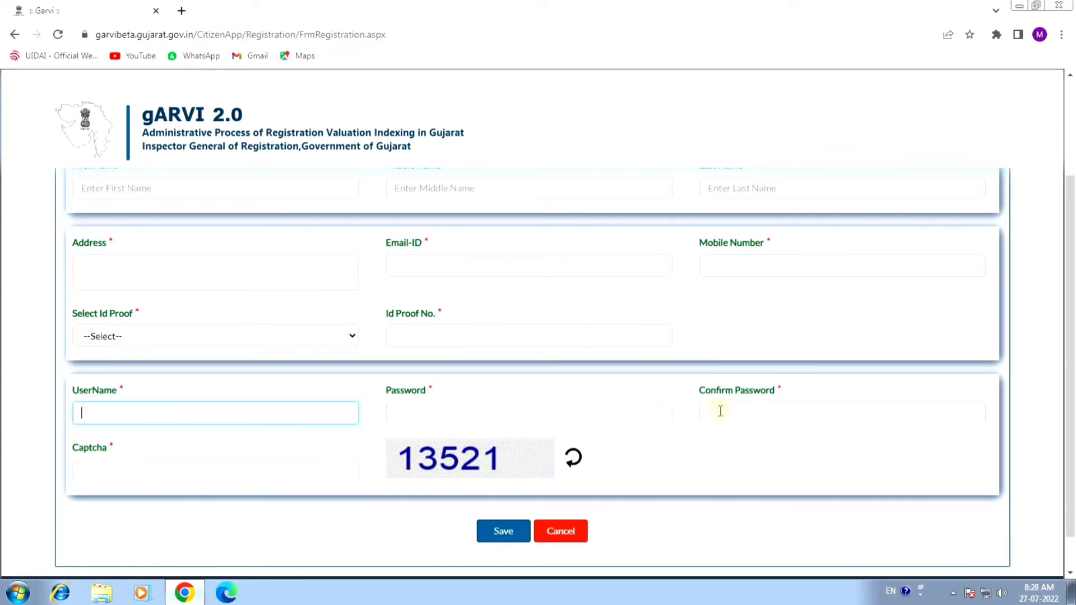
pyautogui.click(758, 411)
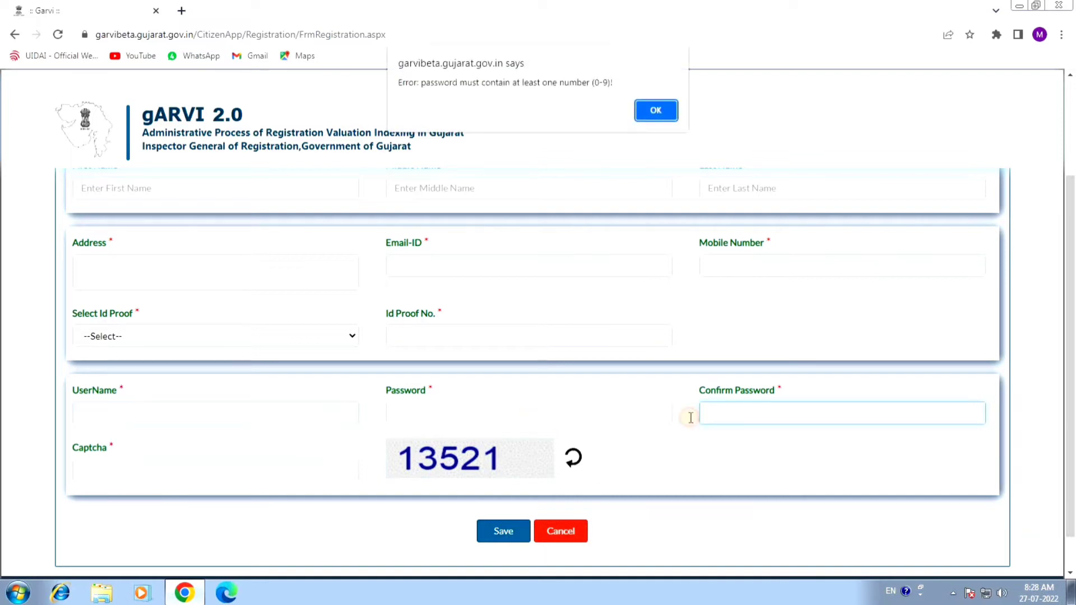
pyautogui.click(655, 112)
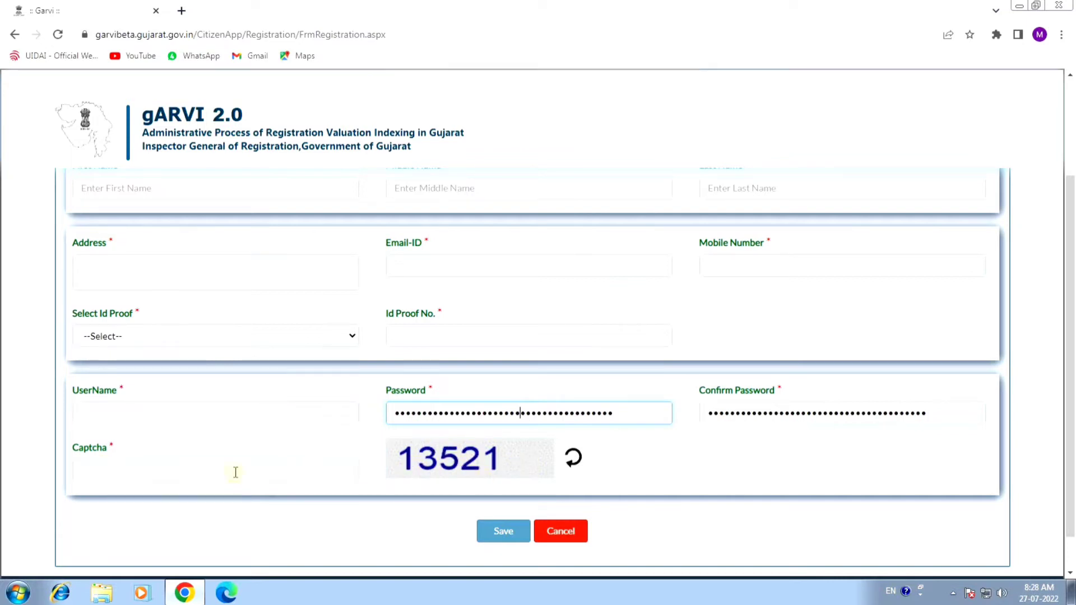
pyautogui.click(503, 531)
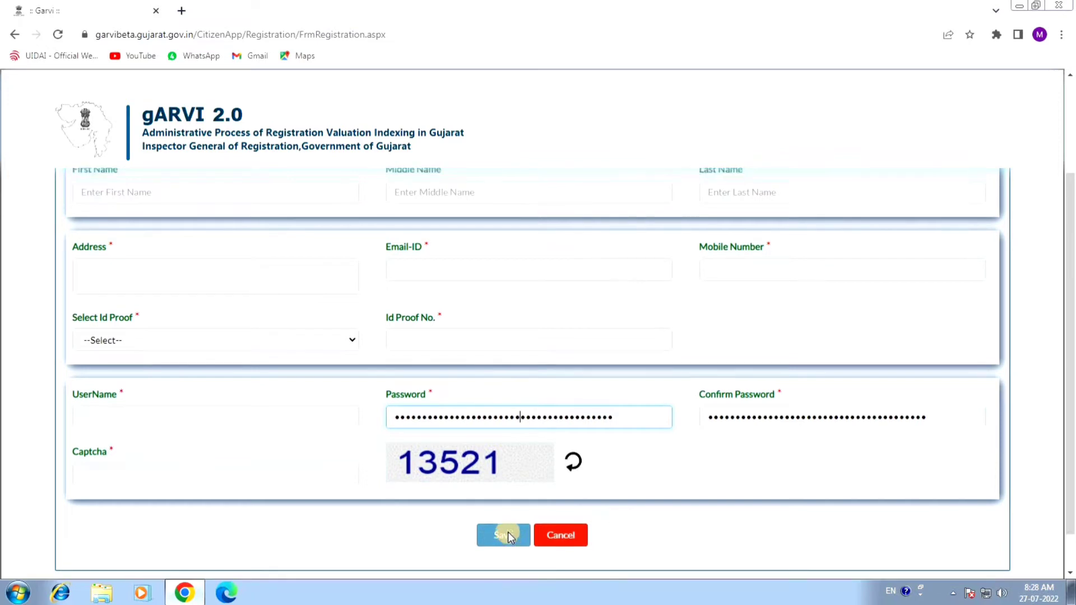
pyautogui.click(101, 322)
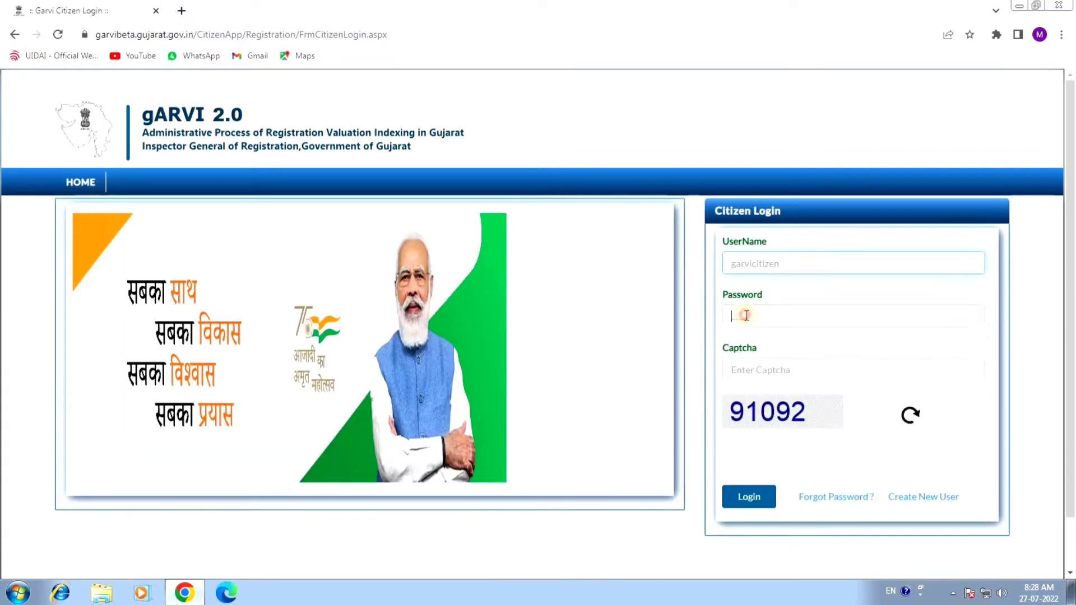
# - Log in to the citizen account by filling in the username, the account password and the displayed captcha code
pyautogui.click(746, 262)
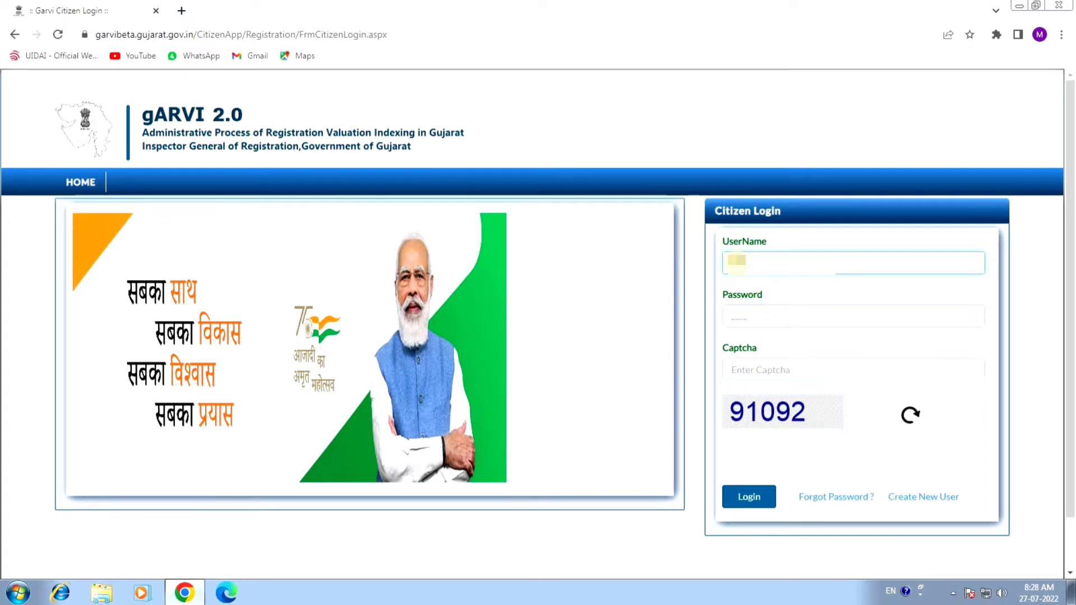
pyautogui.click(745, 316)
pyautogui.write('•')
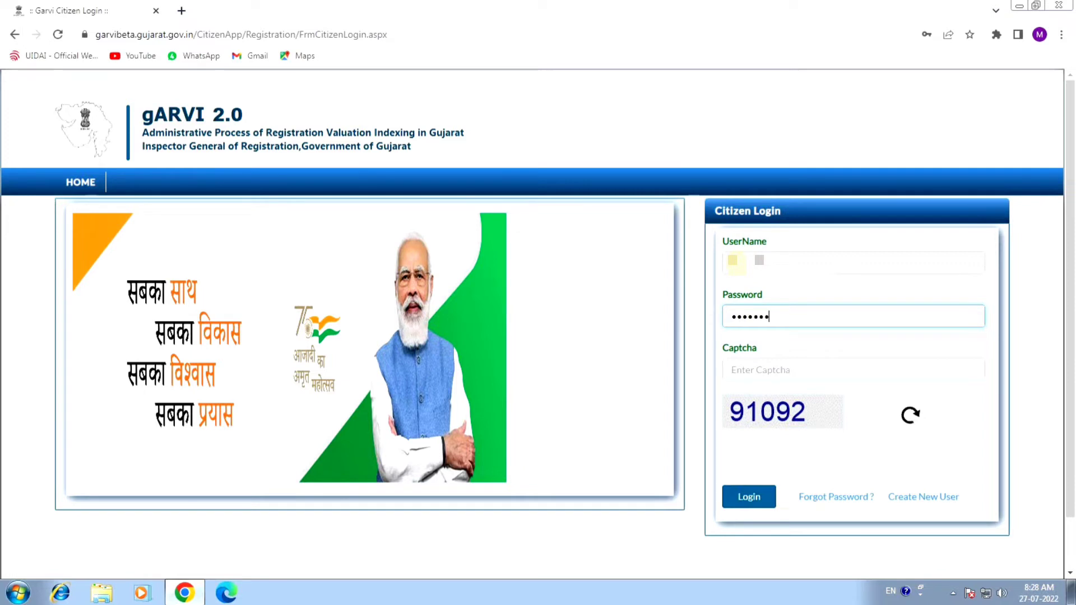
pyautogui.hotkey('ctrl', 'v')
pyautogui.click(853, 370)
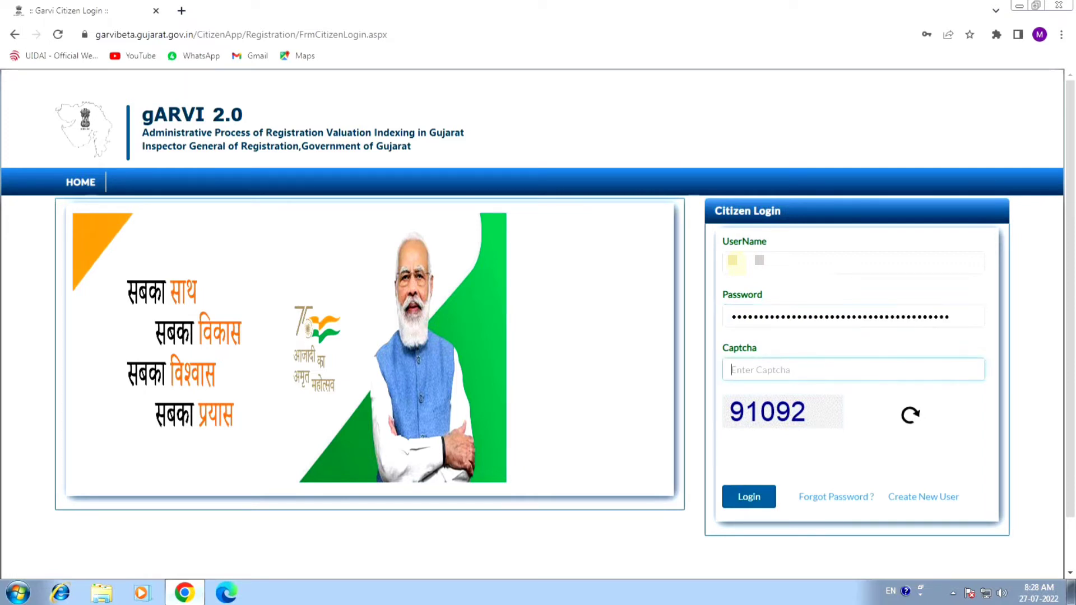
pyautogui.write('91092')
pyautogui.press('Tab')
pyautogui.click(760, 496)
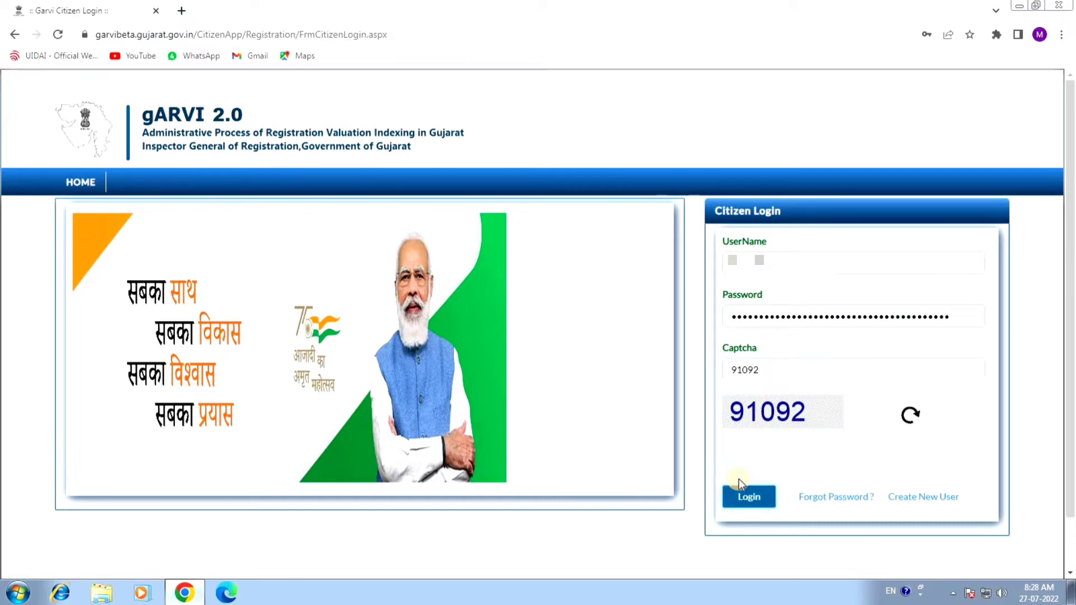
pyautogui.click(745, 497)
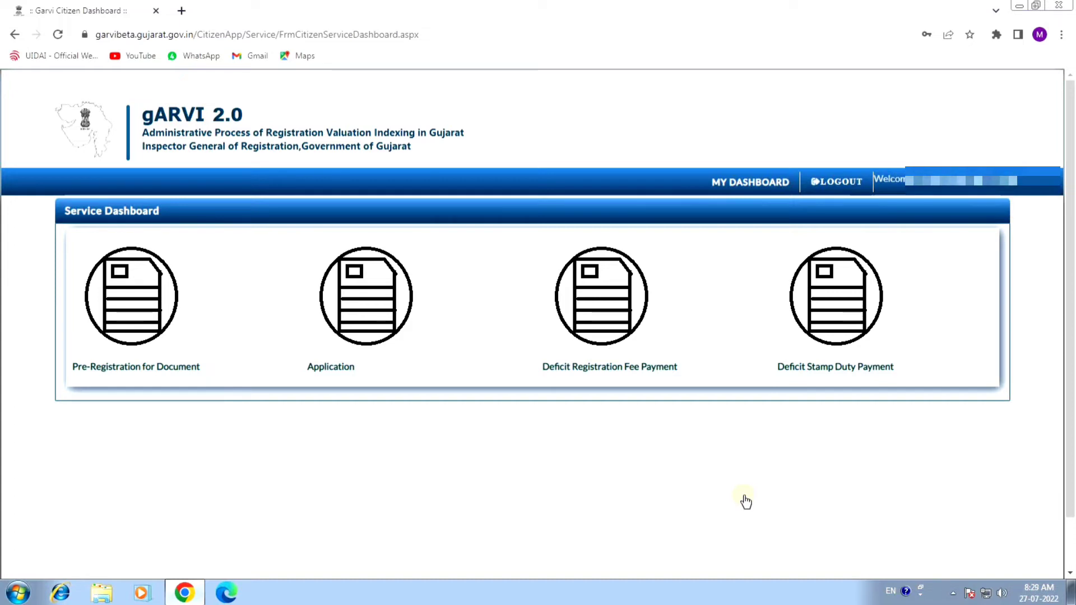
# - Start a new application in Gujarati with the type Certified Copy, page size 34-3 cm * 21-6 cm
pyautogui.click(330, 369)
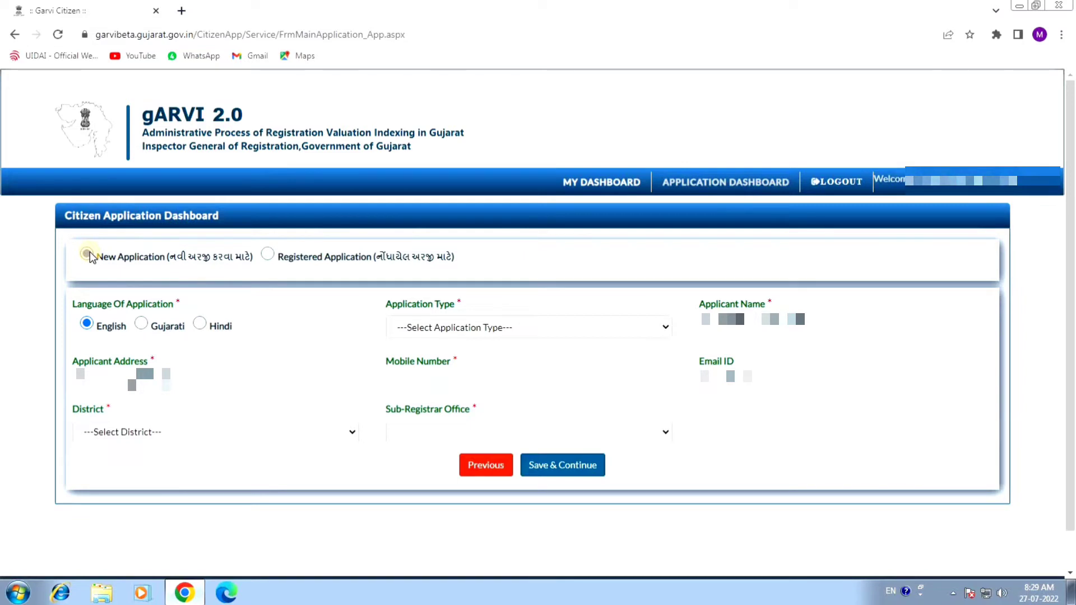
pyautogui.click(98, 328)
pyautogui.click(141, 325)
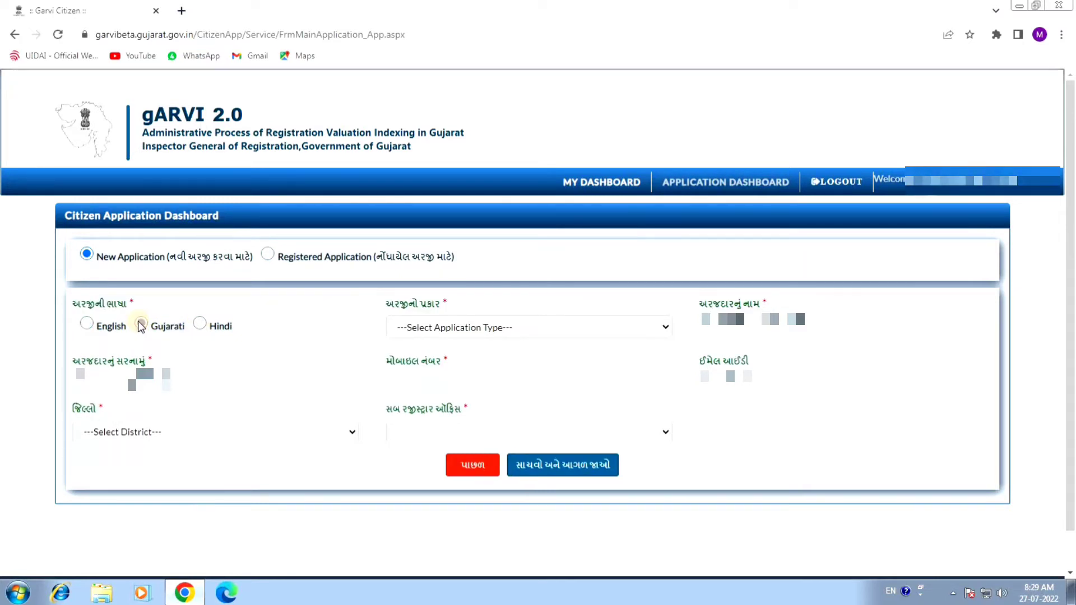
pyautogui.click(436, 329)
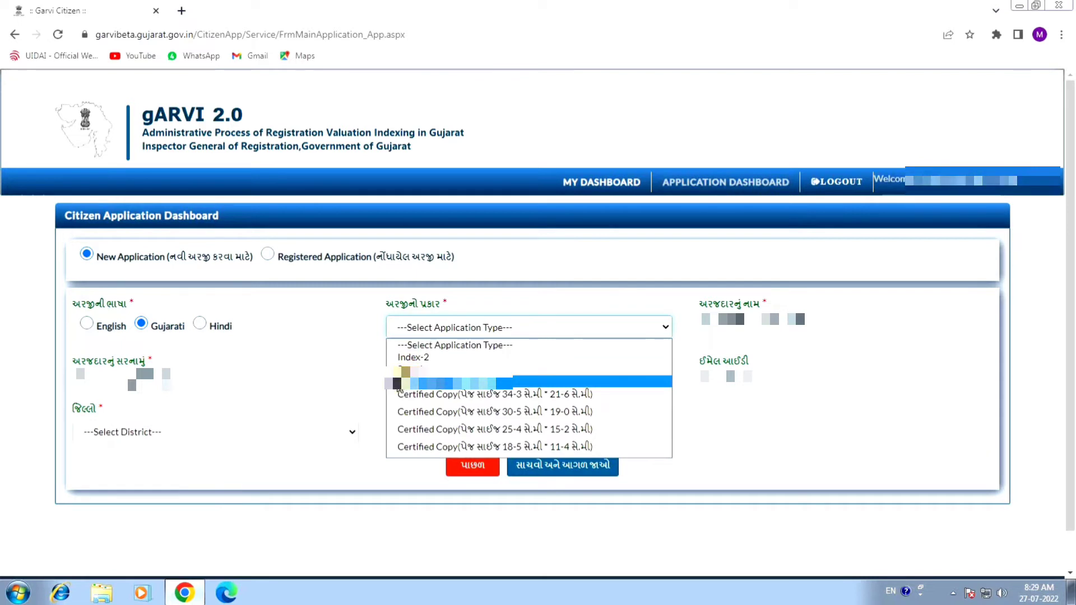
pyautogui.click(449, 396)
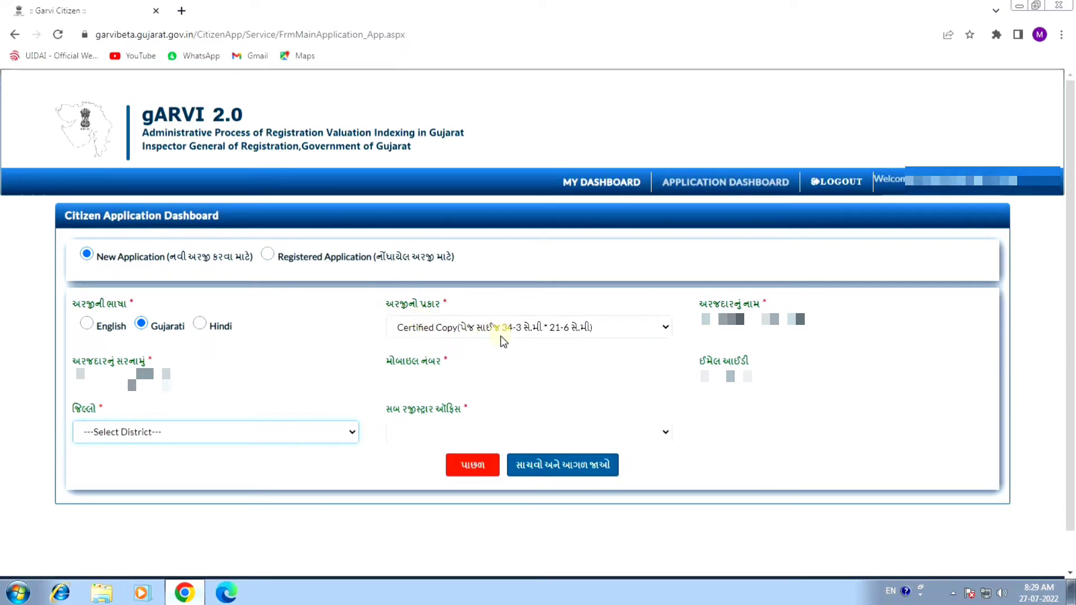
# - Select the district SURENDRANAGAR and the sub-registrar office S.R.O - Surendranagar, and save the application details
pyautogui.click(126, 432)
pyautogui.scroll(-3, 120, 337)
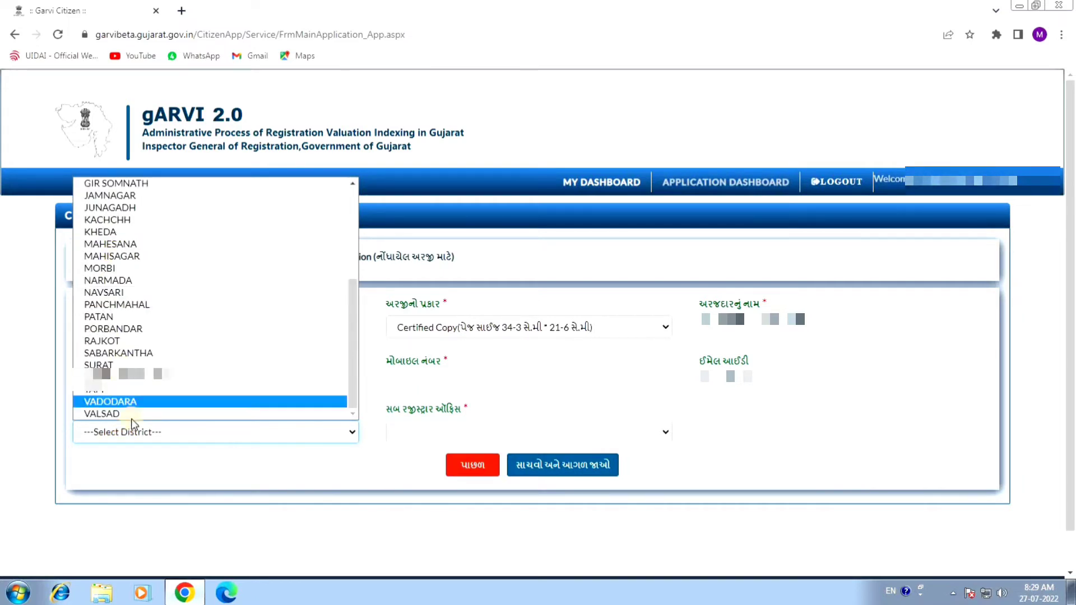
pyautogui.scroll(4, 146, 303)
pyautogui.scroll(-4, 147, 291)
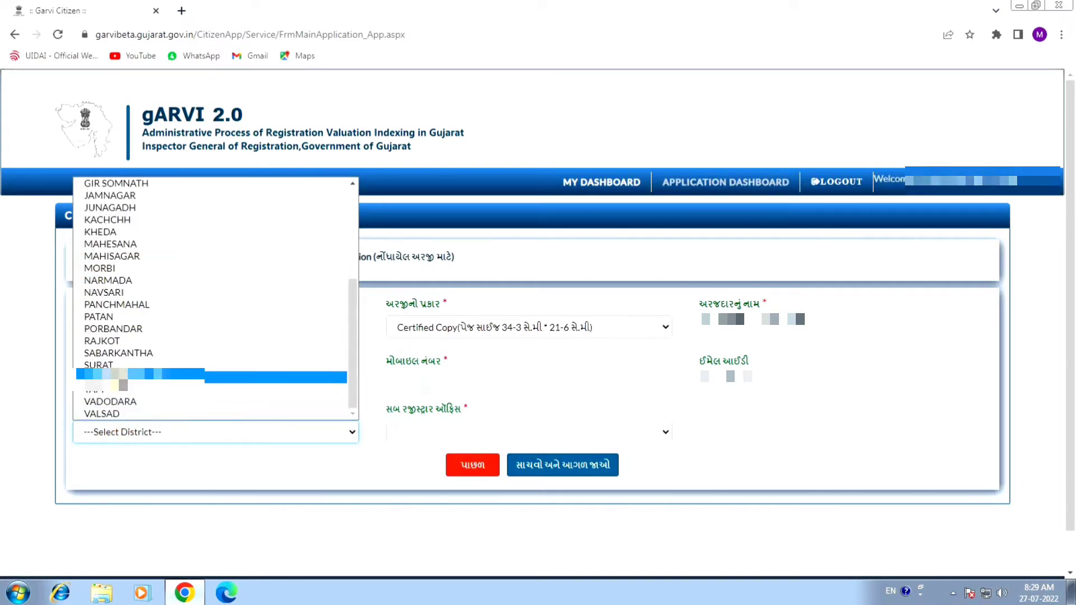
pyautogui.click(132, 377)
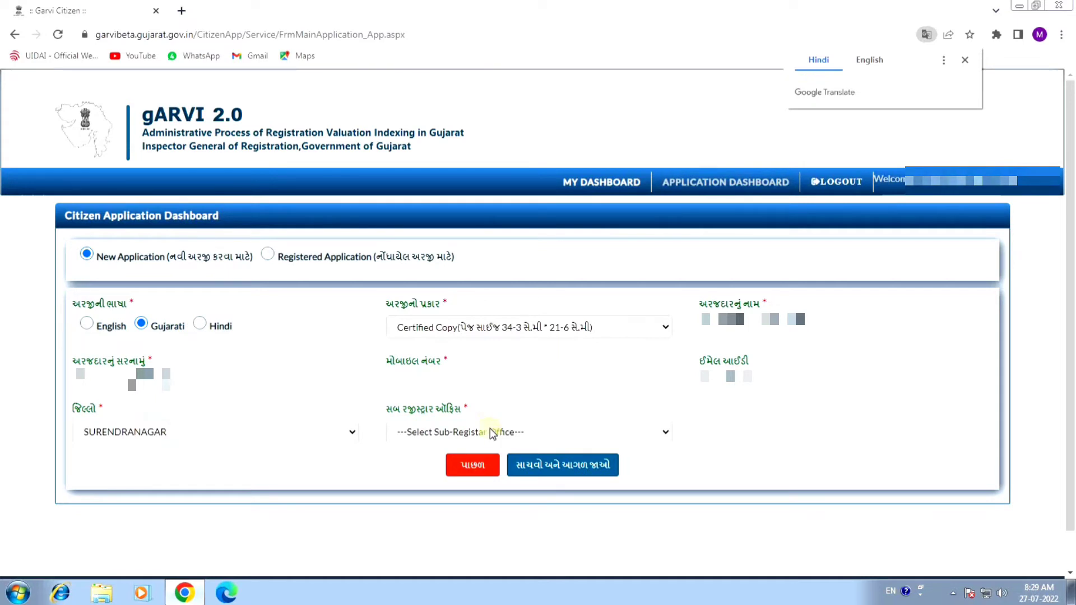
pyautogui.click(473, 435)
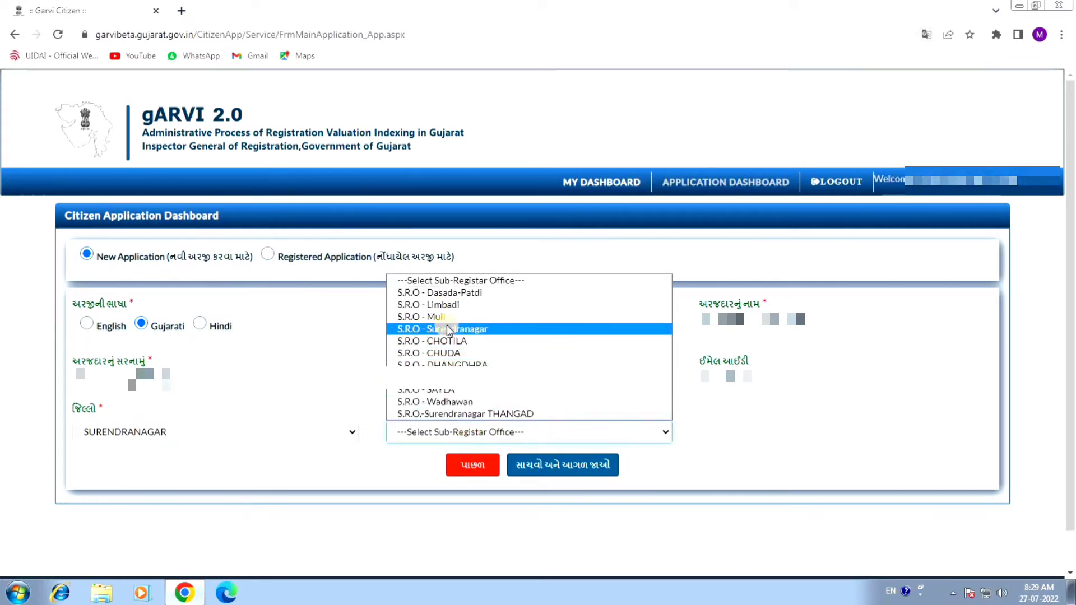
pyautogui.click(449, 330)
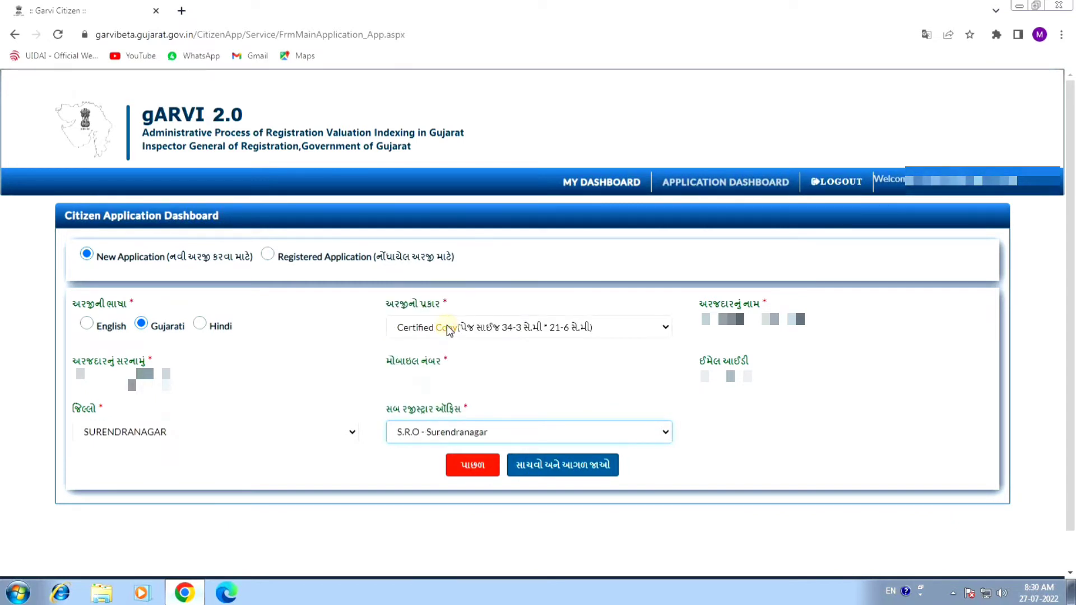
pyautogui.click(564, 472)
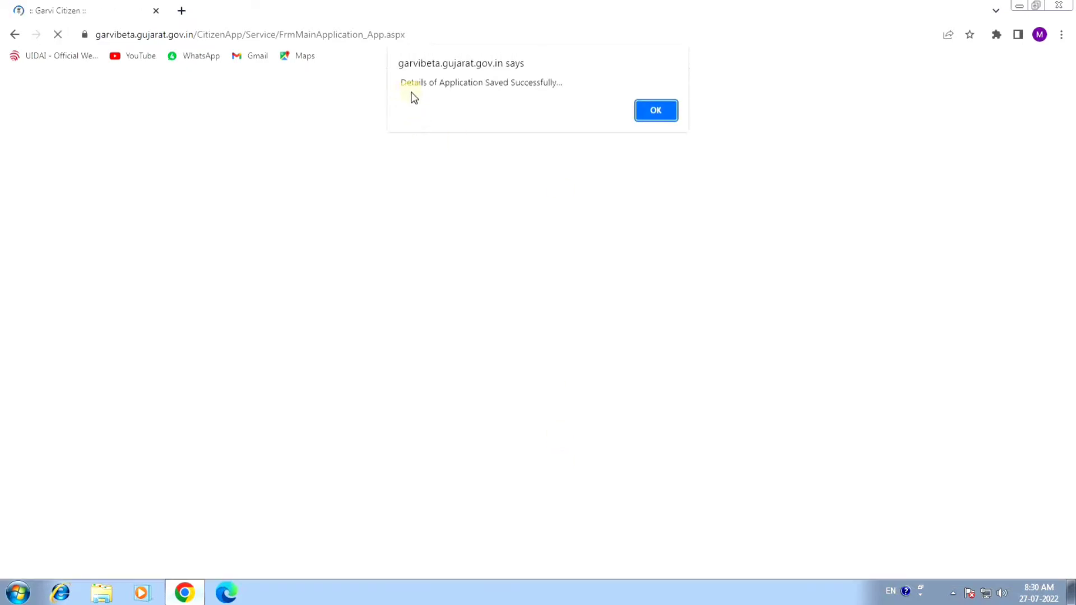
pyautogui.click(654, 110)
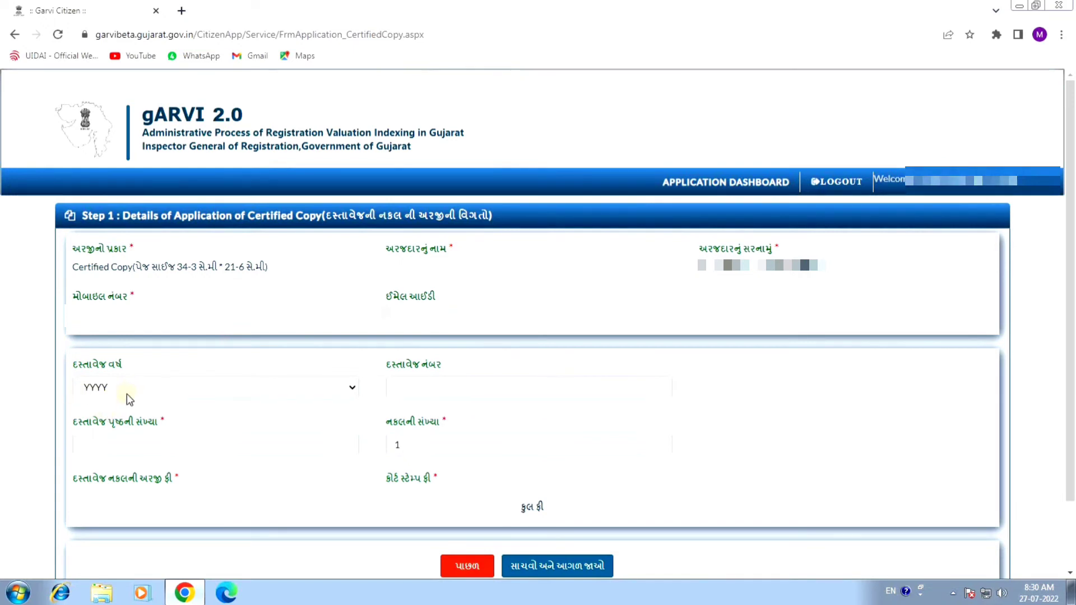
# - Enter the document year 1963, document number 370 and a page count of 7 in the certified copy application
pyautogui.click(396, 387)
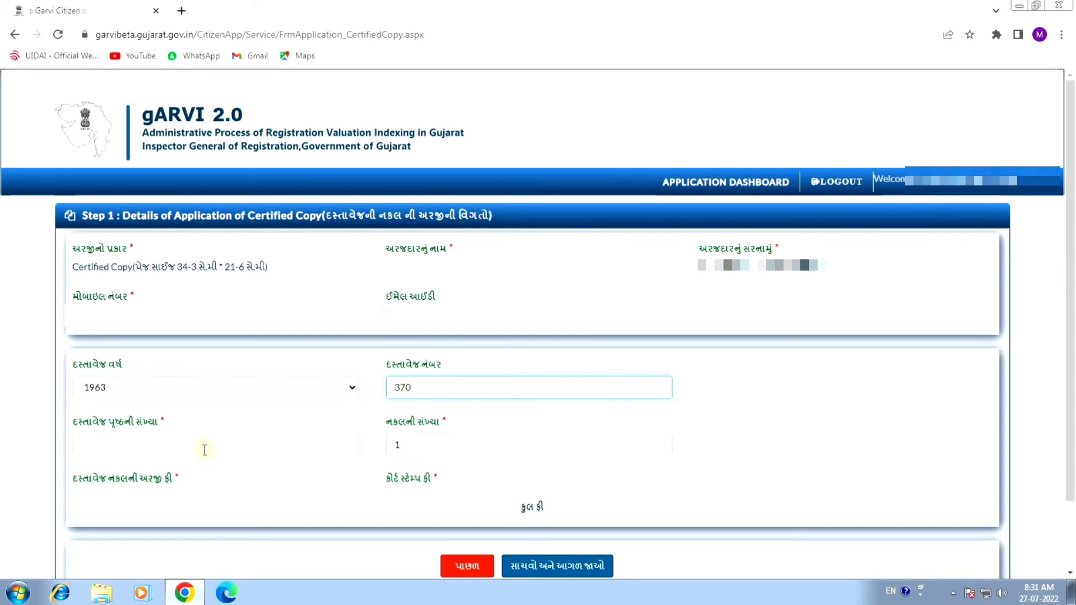
pyautogui.click(164, 443)
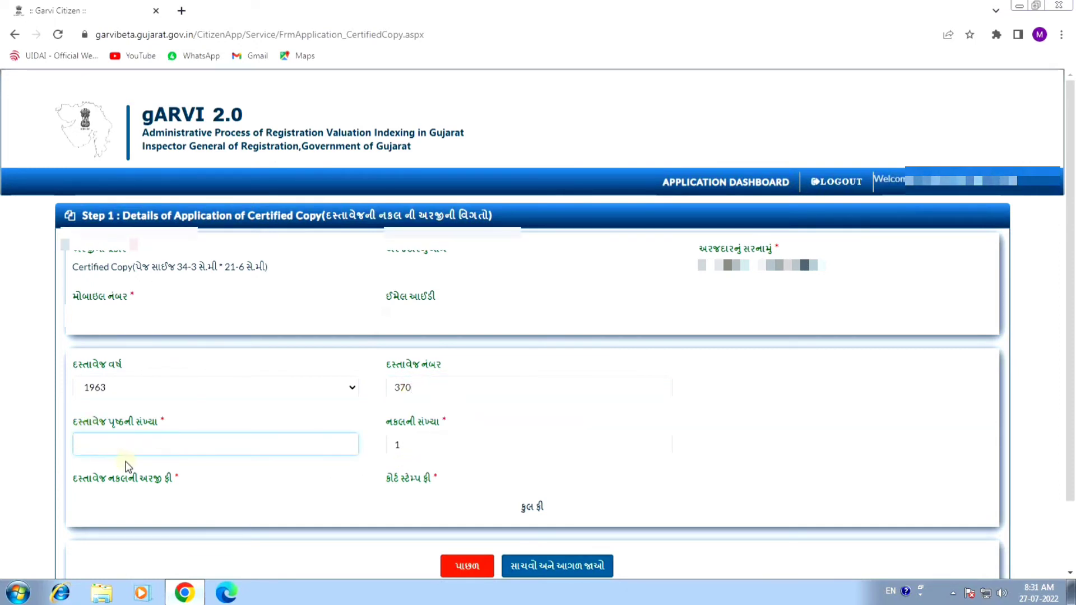
pyautogui.scroll(-2, 101, 435)
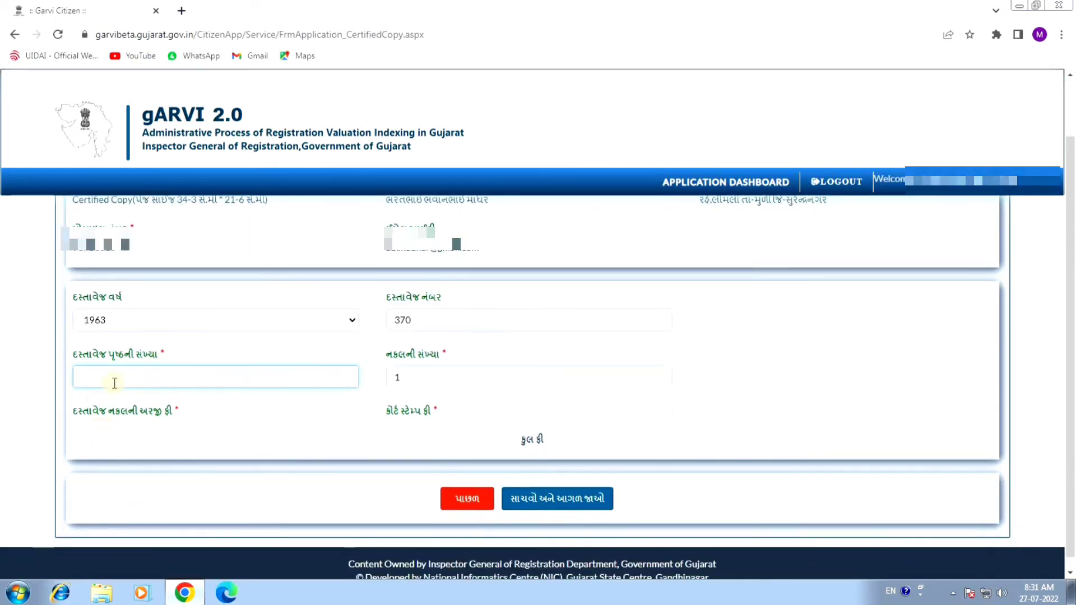
pyautogui.scroll(-1, 114, 383)
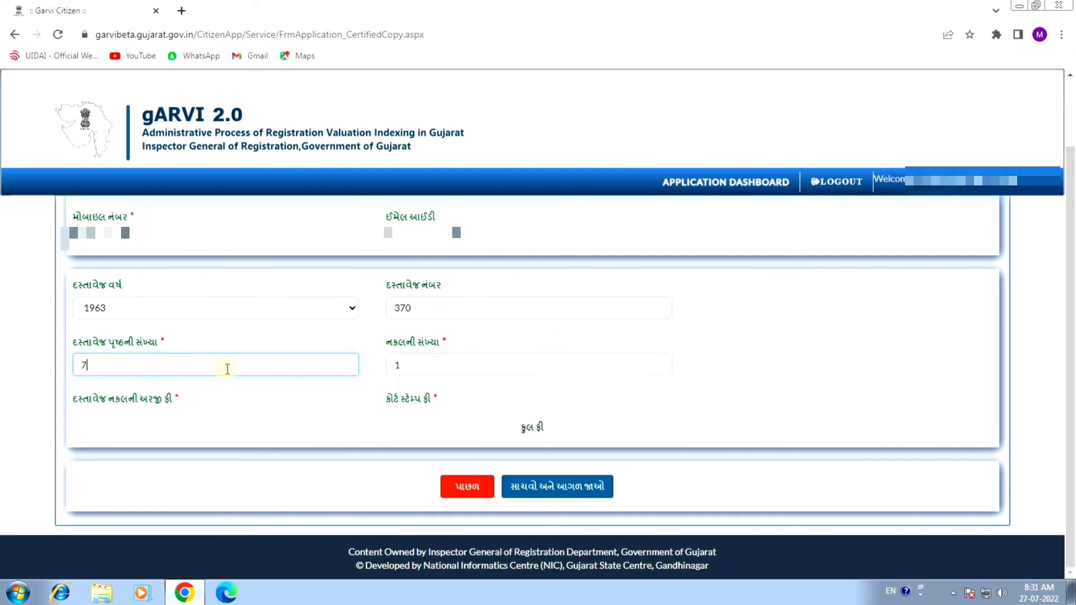
pyautogui.click(285, 400)
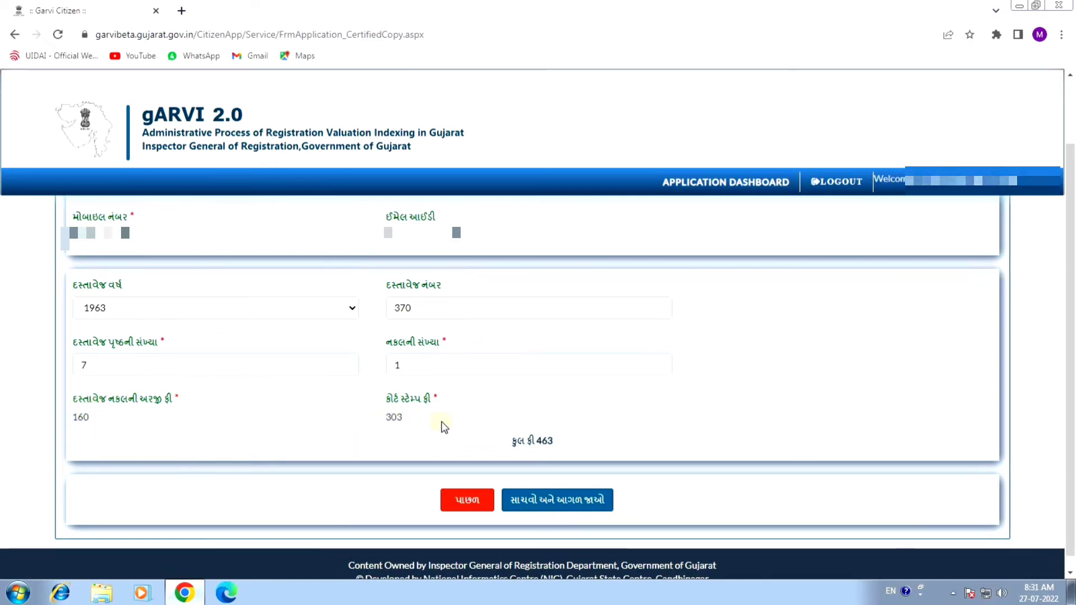
# - Check the calculated total fee, save the certified copy application details and continue to the payment page
pyautogui.moveTo(537, 441); pyautogui.dragTo(555, 440)
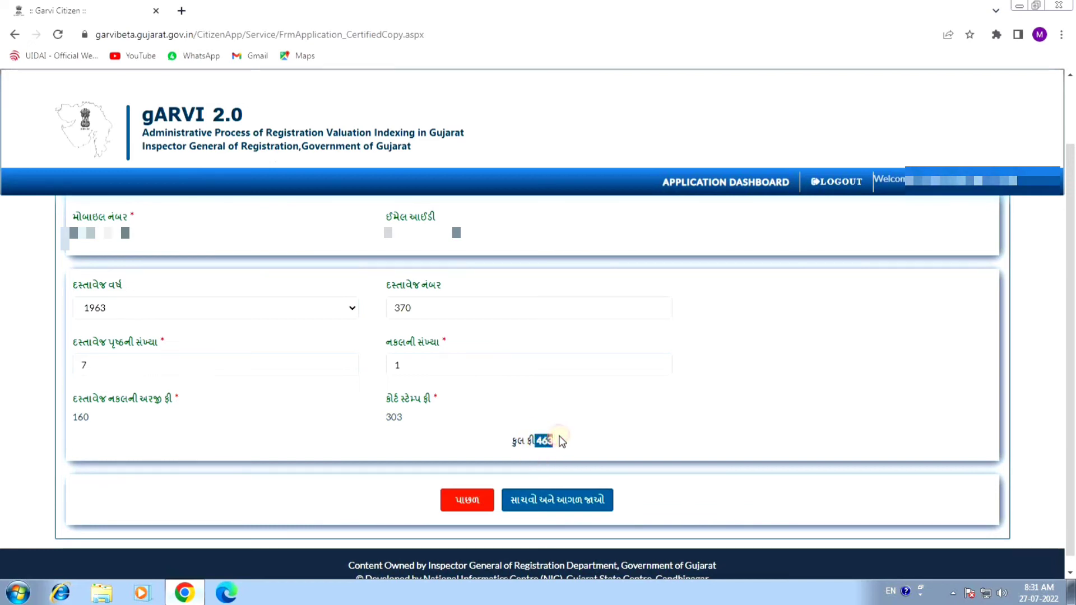
pyautogui.click(548, 463)
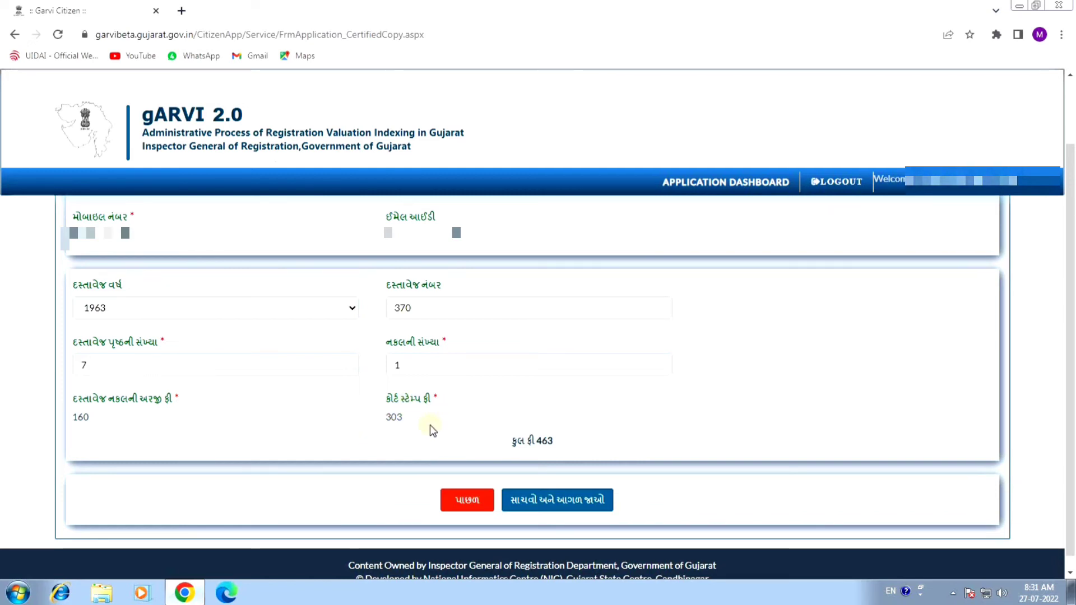
pyautogui.click(567, 498)
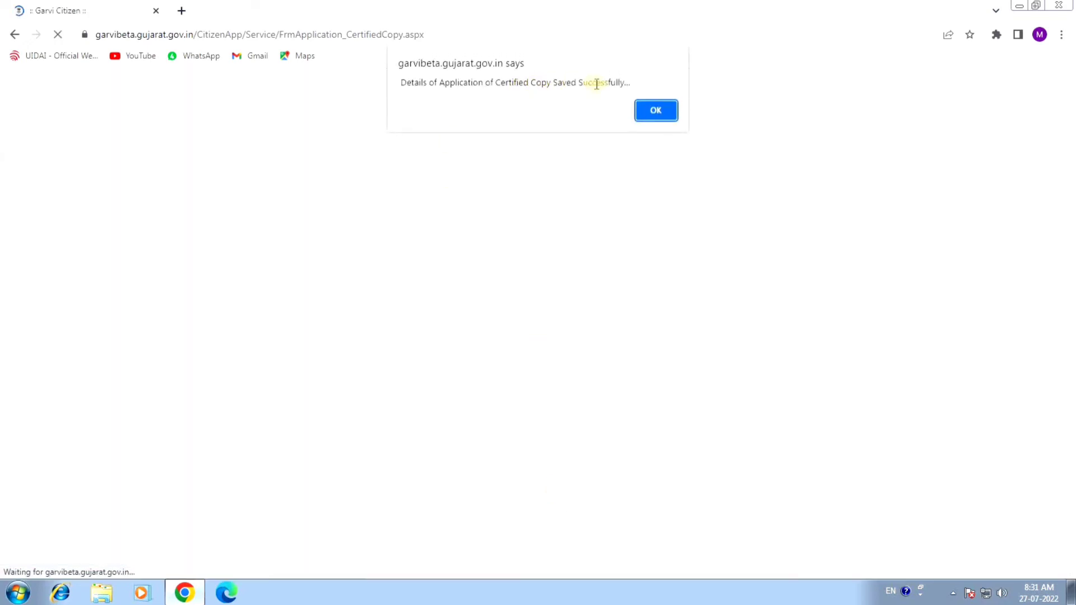
pyautogui.click(652, 110)
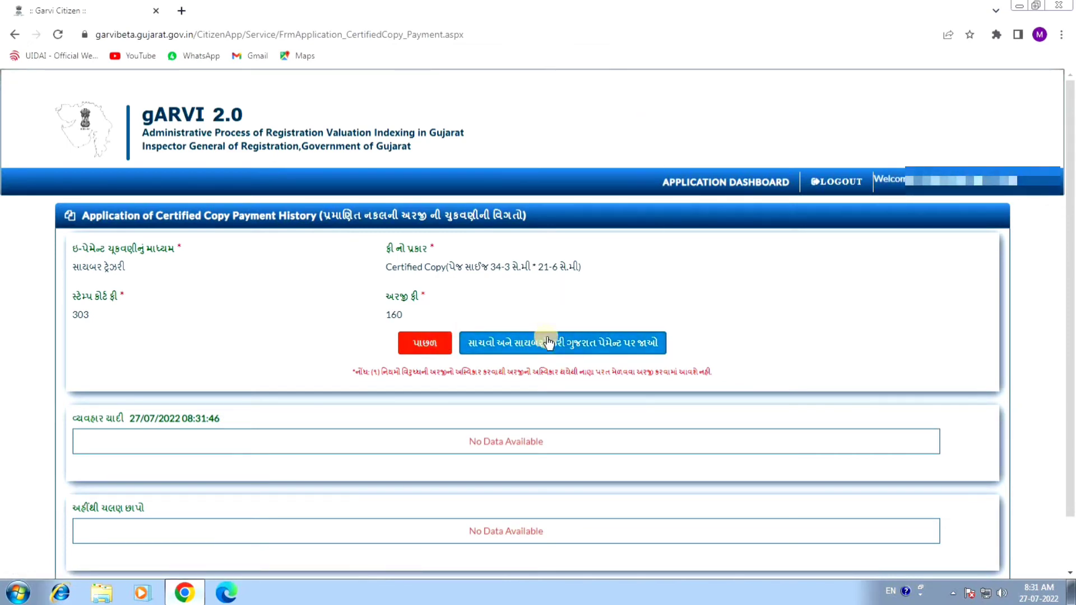
# - Proceed to Cyber Treasury payment, accept the terms and conditions on the preview page, and confirm the payment details
pyautogui.click(597, 345)
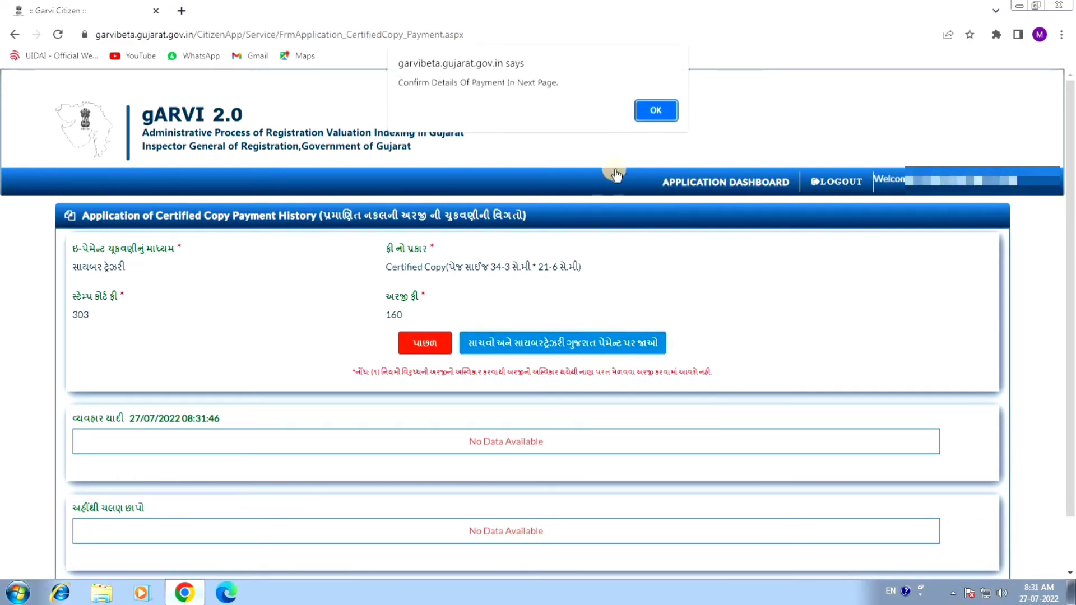
pyautogui.click(654, 111)
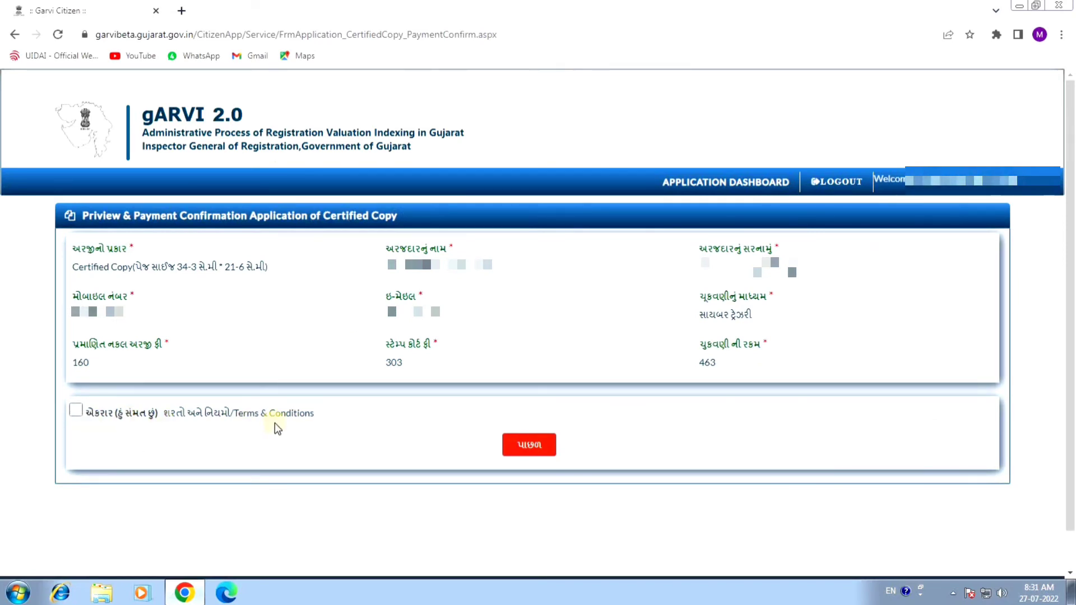
pyautogui.click(77, 413)
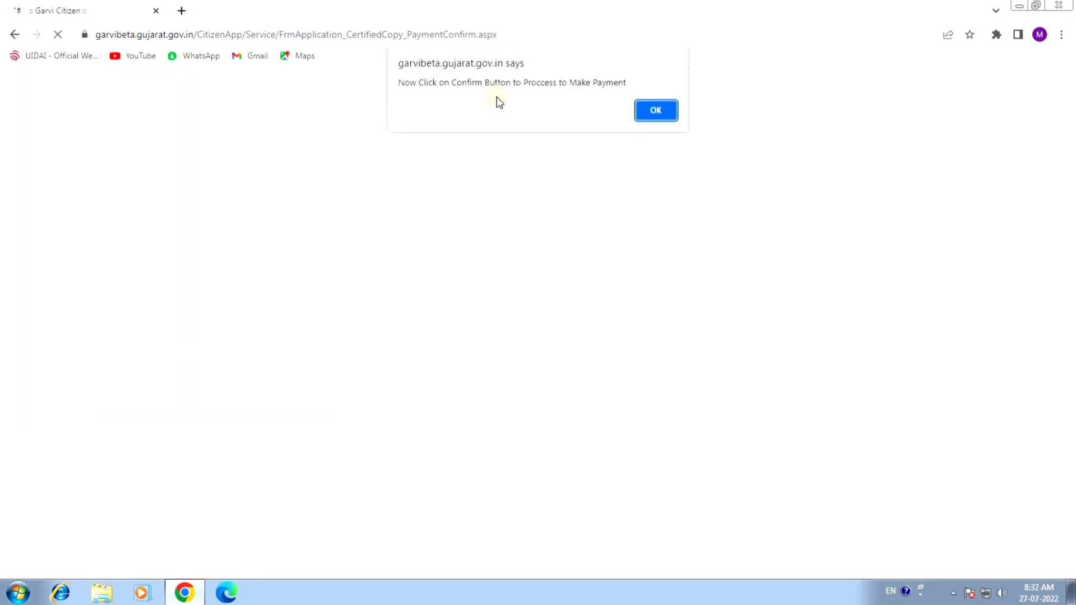
pyautogui.click(656, 115)
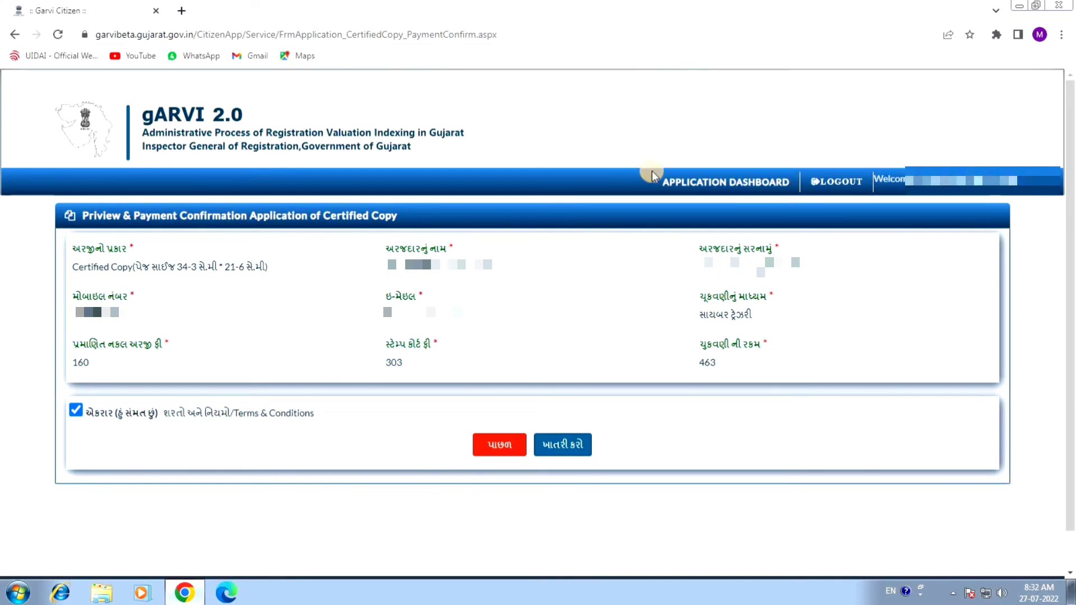
pyautogui.click(566, 445)
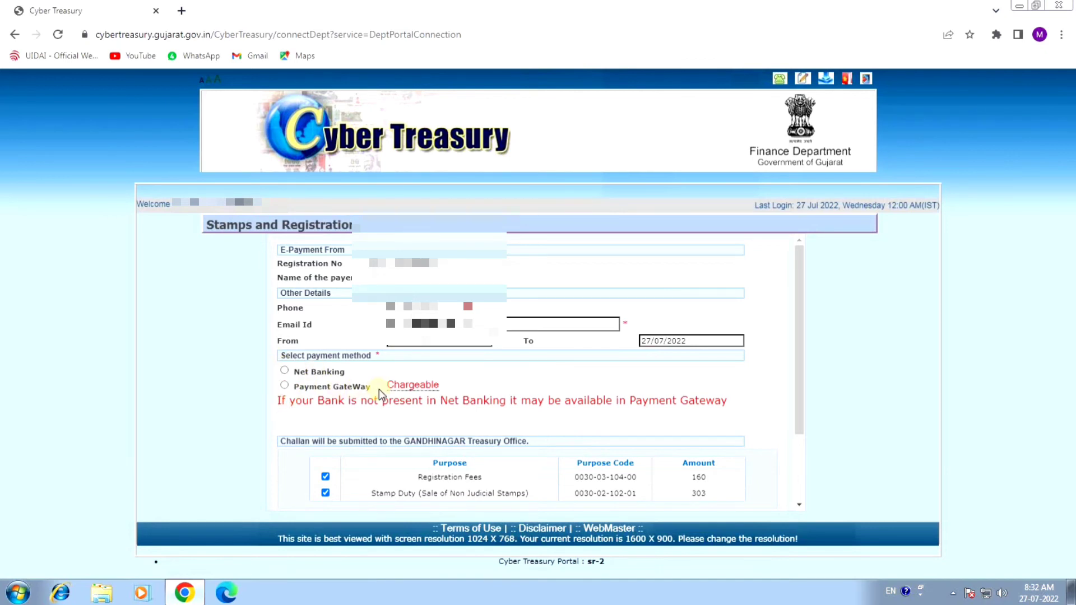
# - Choose Payment Gateway with SBIEPAY as the payment method, agree to the refund terms, and submit the challan
pyautogui.click(285, 386)
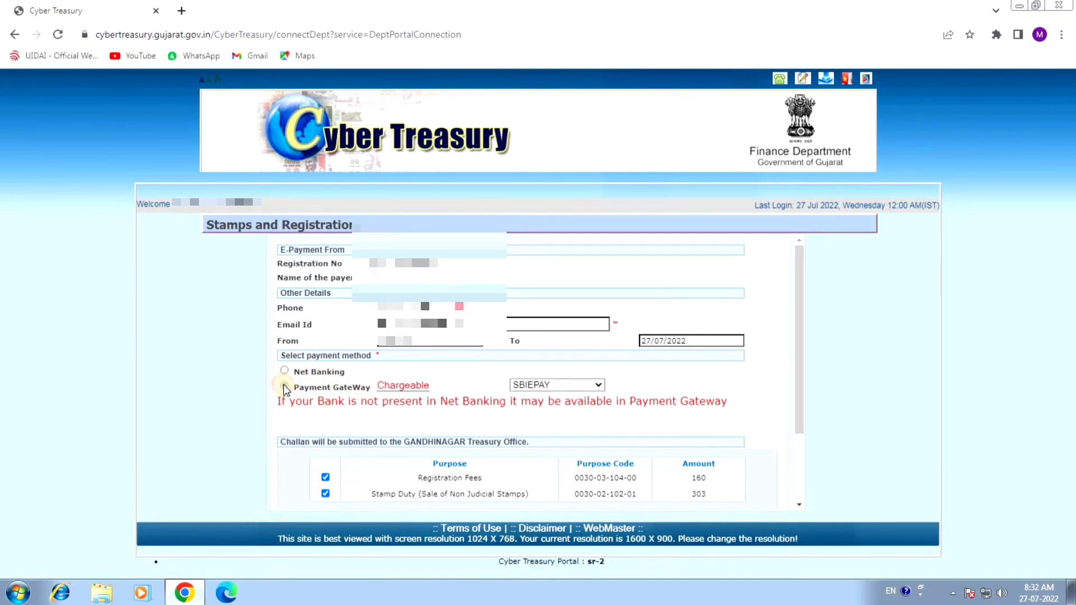
pyautogui.scroll(-3, 477, 407)
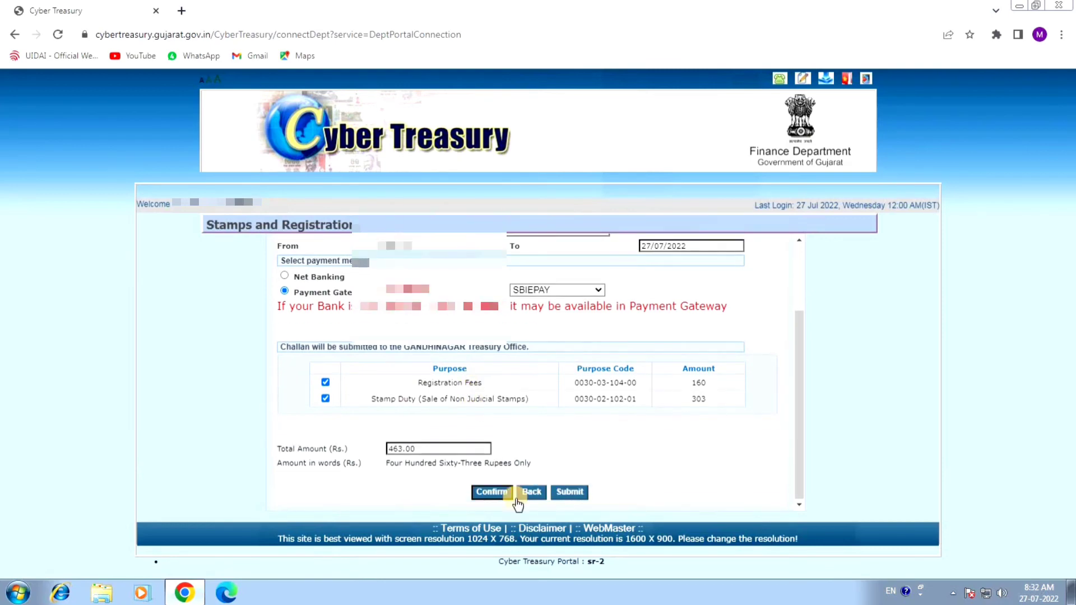
pyautogui.click(495, 495)
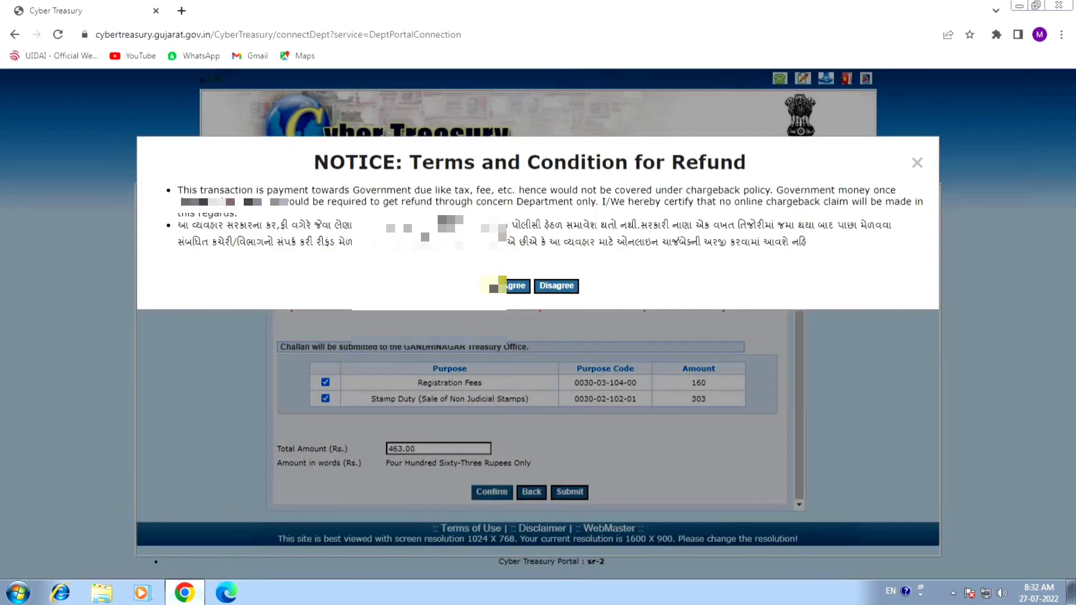
pyautogui.click(510, 286)
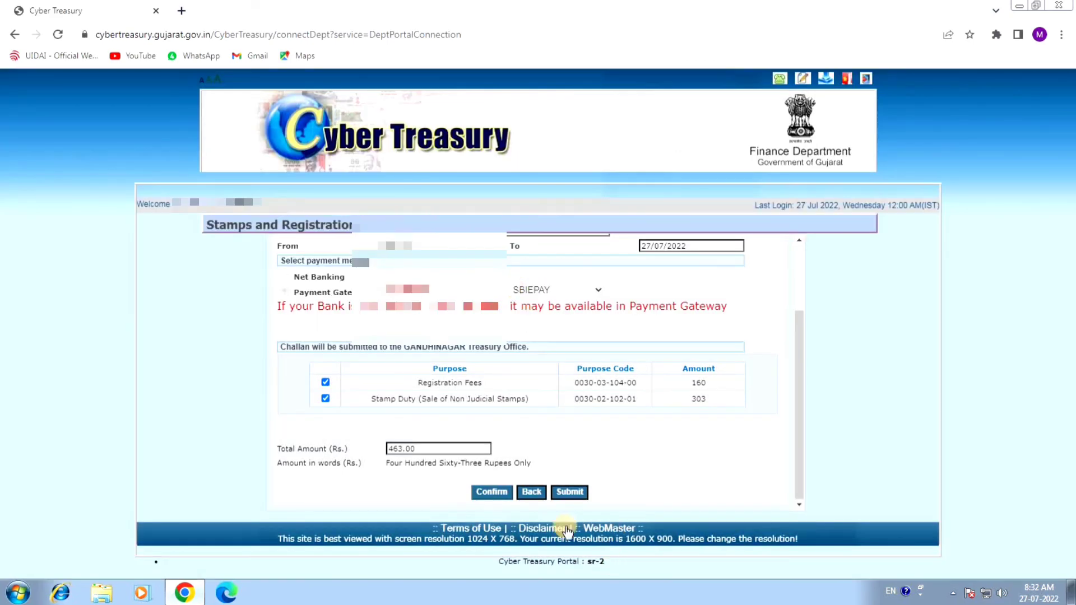
pyautogui.click(569, 495)
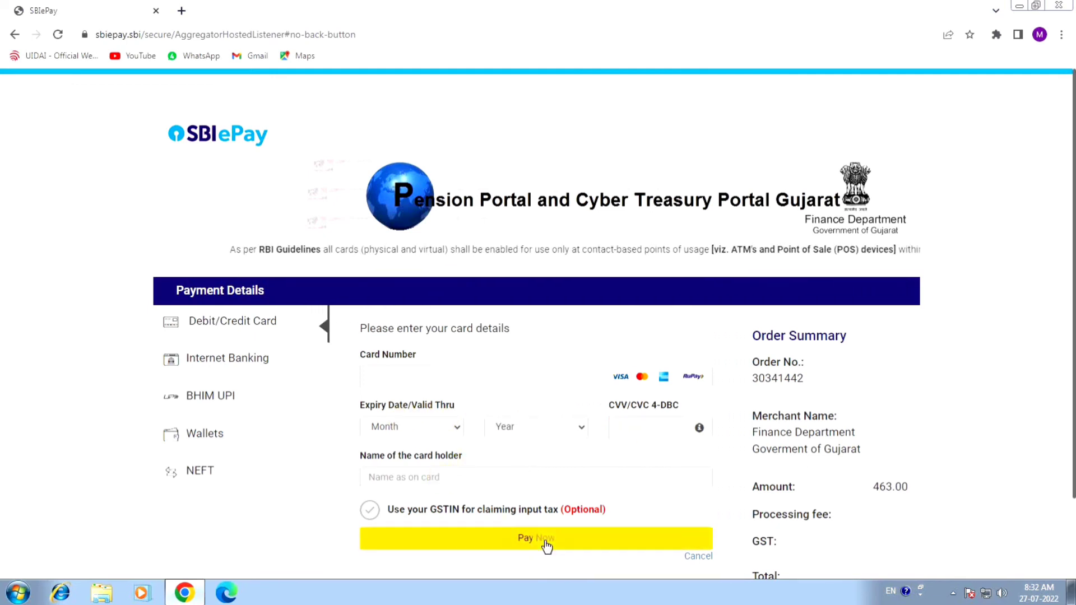
# - Select SBI under the Internet Banking payment option and look through the list of all available banks
pyautogui.click(203, 358)
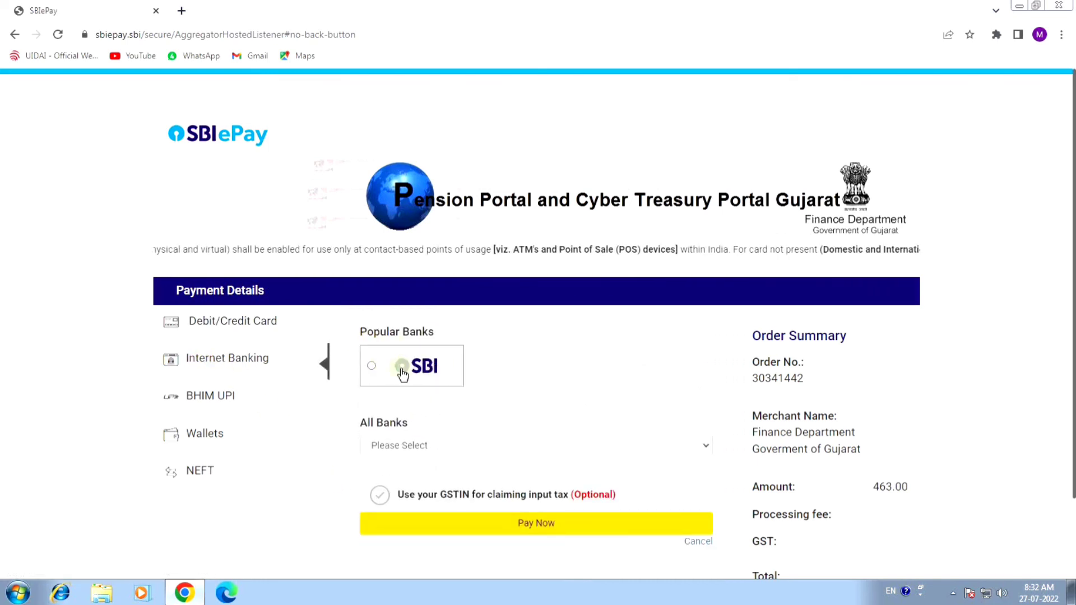
pyautogui.click(371, 367)
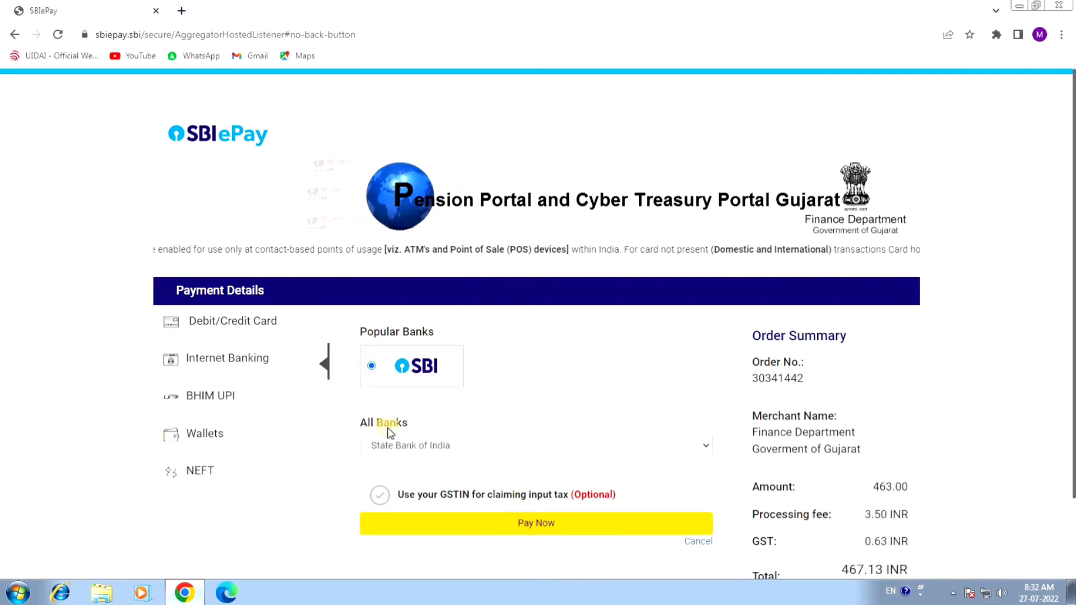
pyautogui.click(399, 448)
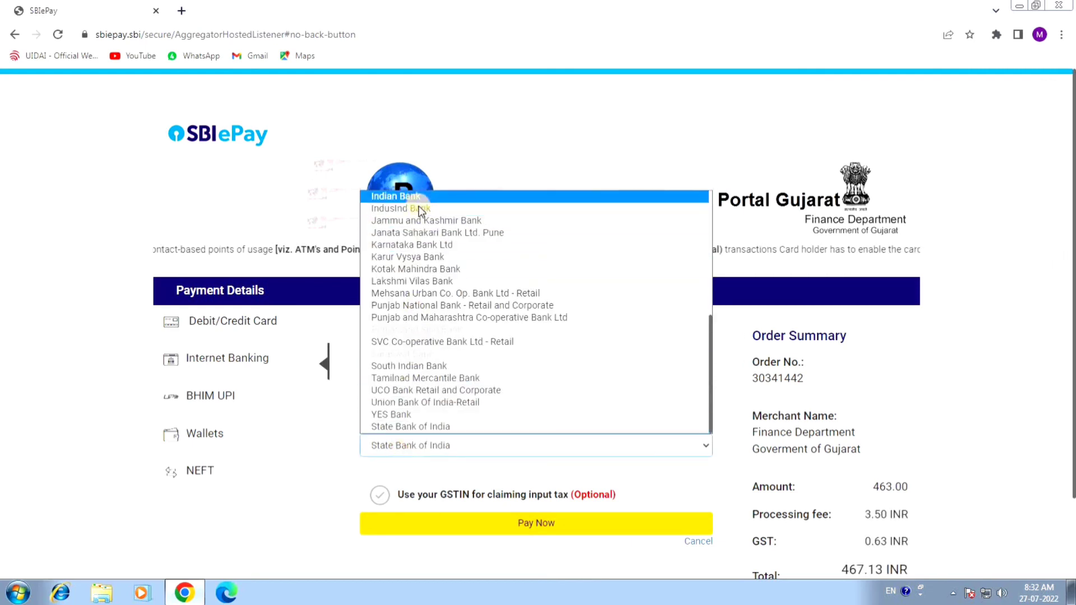
pyautogui.scroll(4, 425, 412)
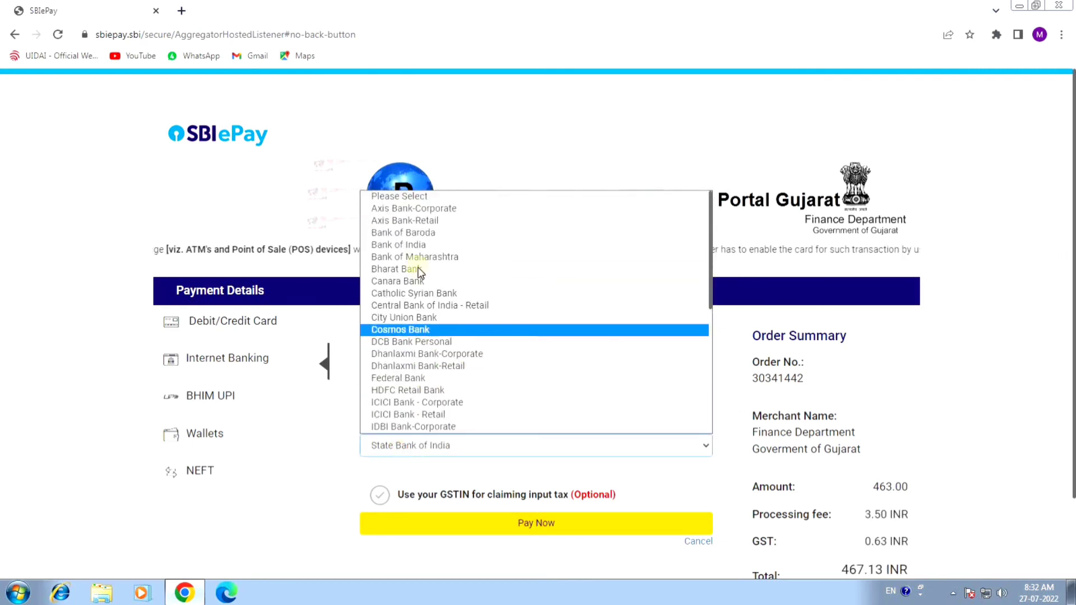
pyautogui.scroll(-4, 429, 401)
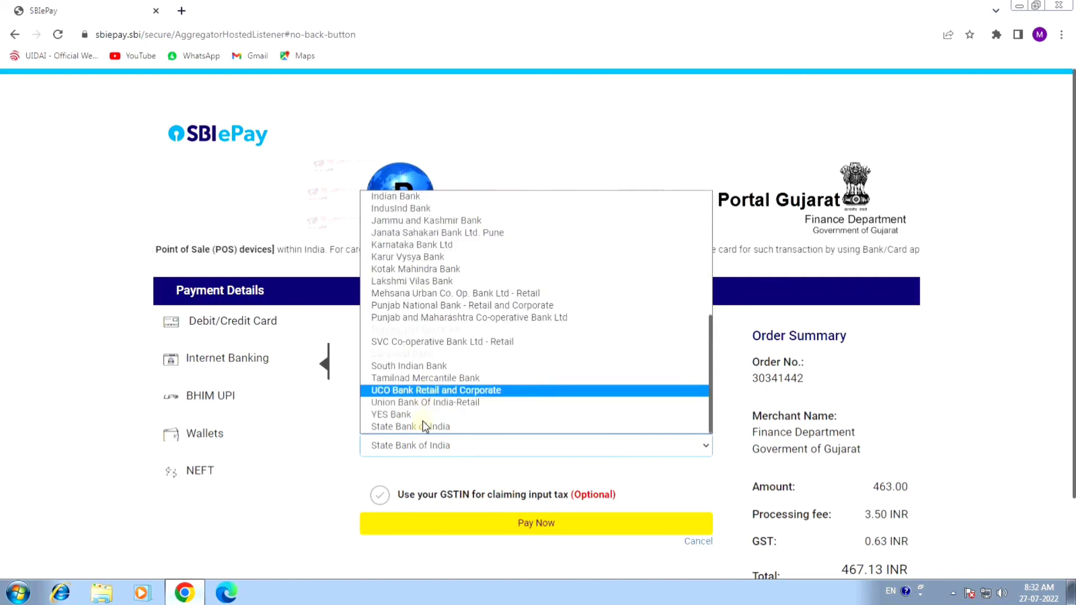
pyautogui.click(344, 441)
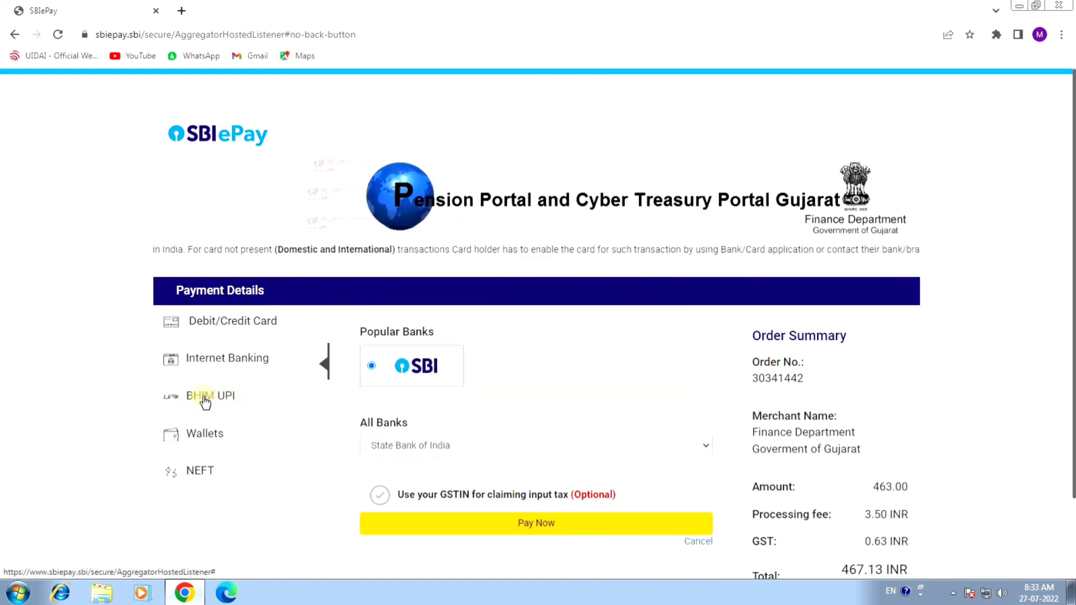
# - Choose BHIM UPI with the UPI QR option as the payment mode and start the payment
pyautogui.click(206, 400)
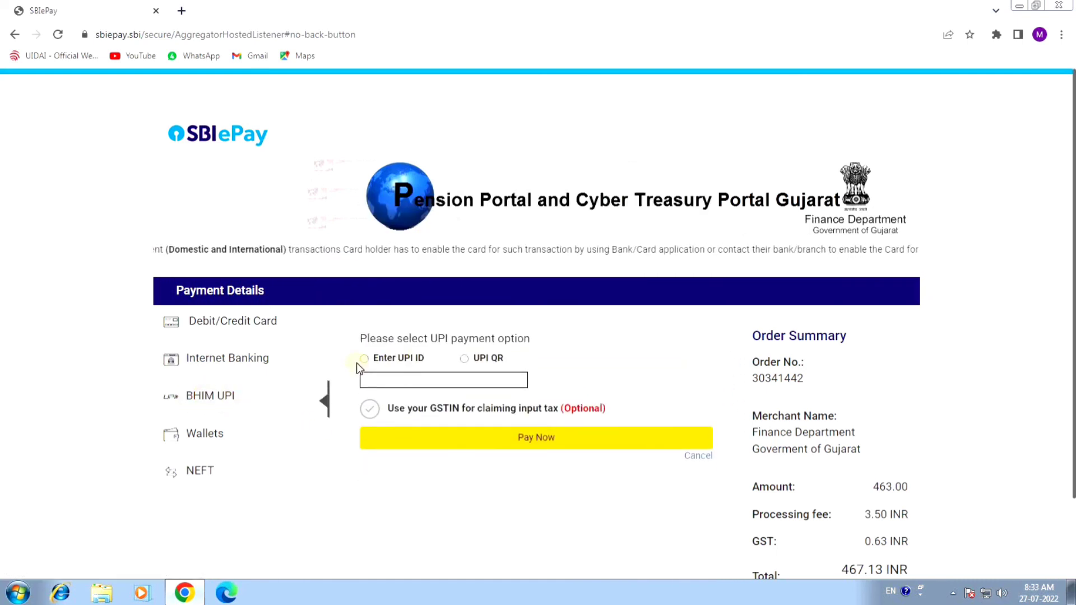
pyautogui.click(380, 381)
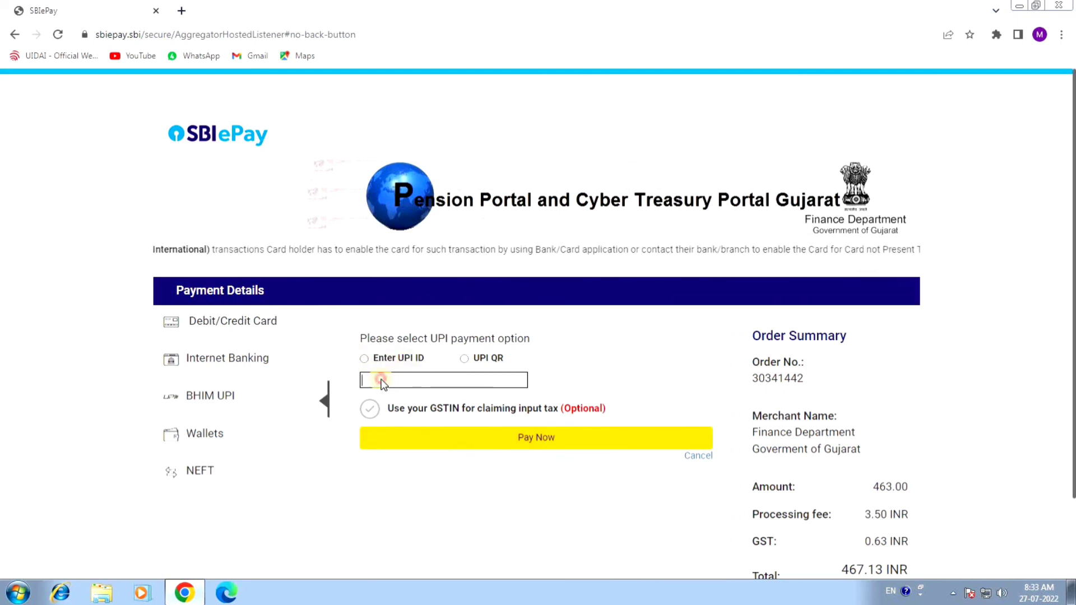
pyautogui.click(464, 359)
pyautogui.click(521, 440)
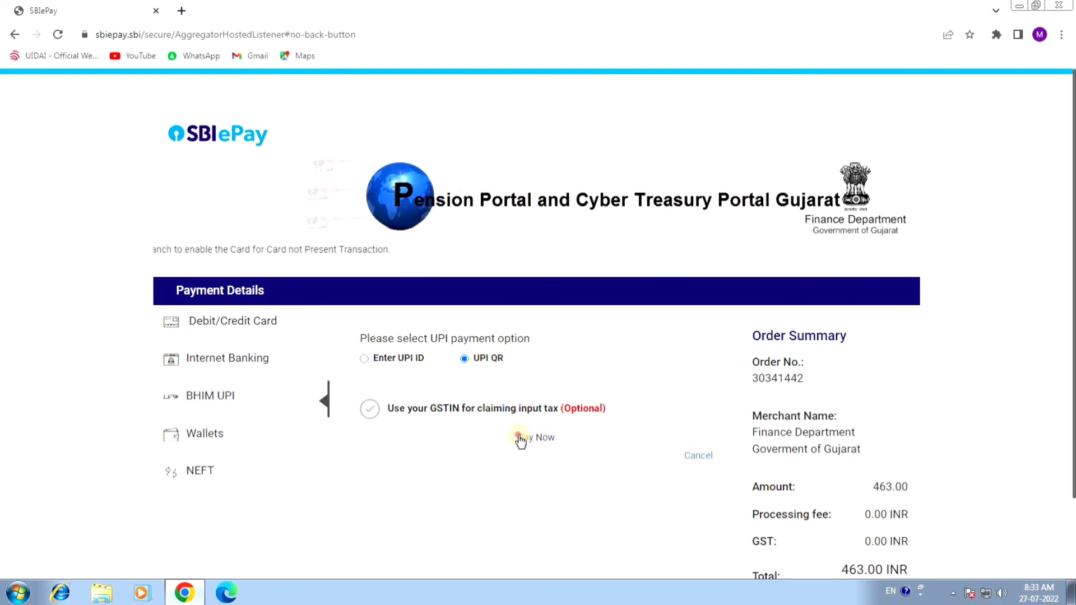